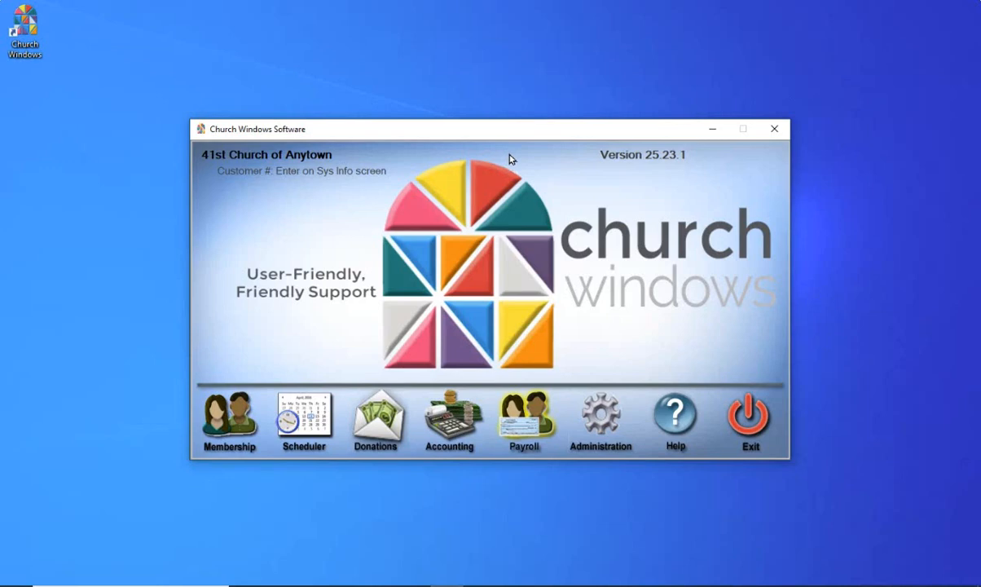
Open the Payroll module and its Tax Forms window under Reports/Export > Tax Reports
{"action": "left_click", "coordinate": [516, 421]}
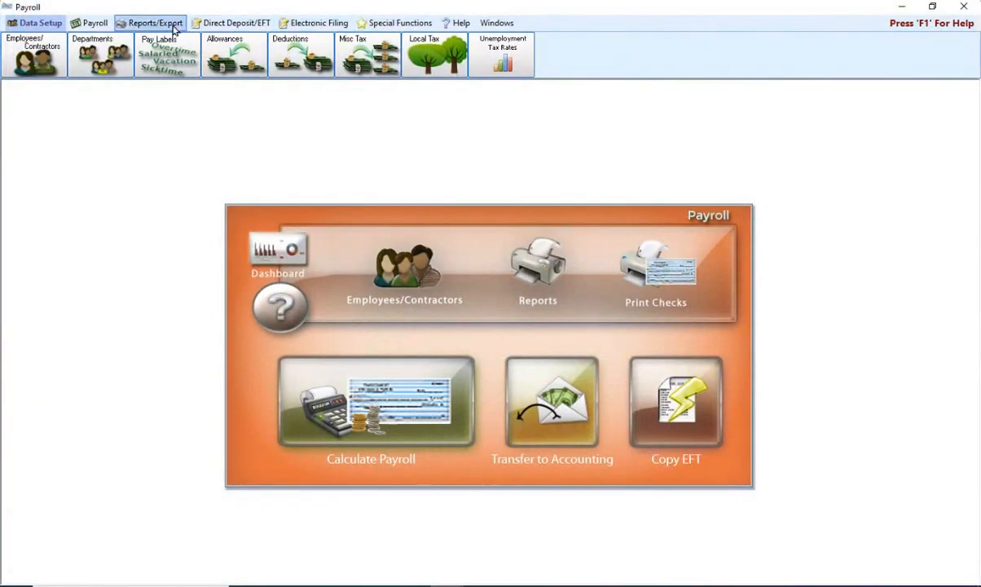
{"action": "left_click", "coordinate": [155, 22]}
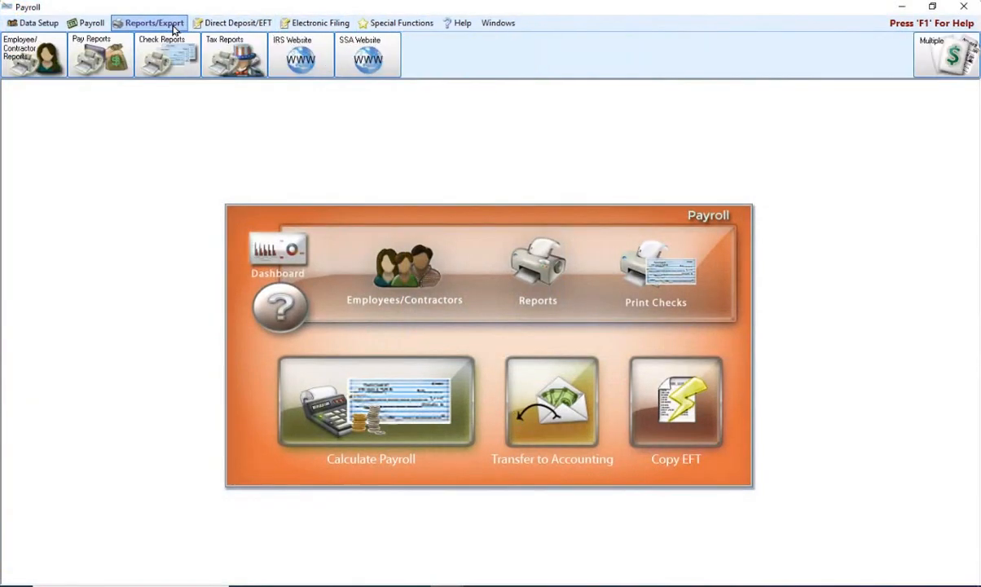
{"action": "left_click", "coordinate": [228, 53]}
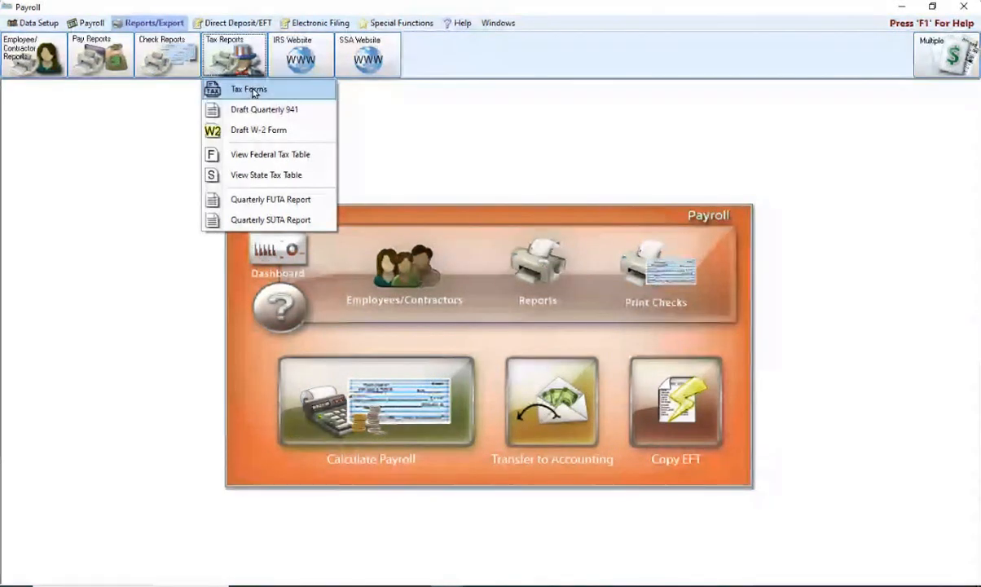
{"action": "left_click", "coordinate": [252, 91]}
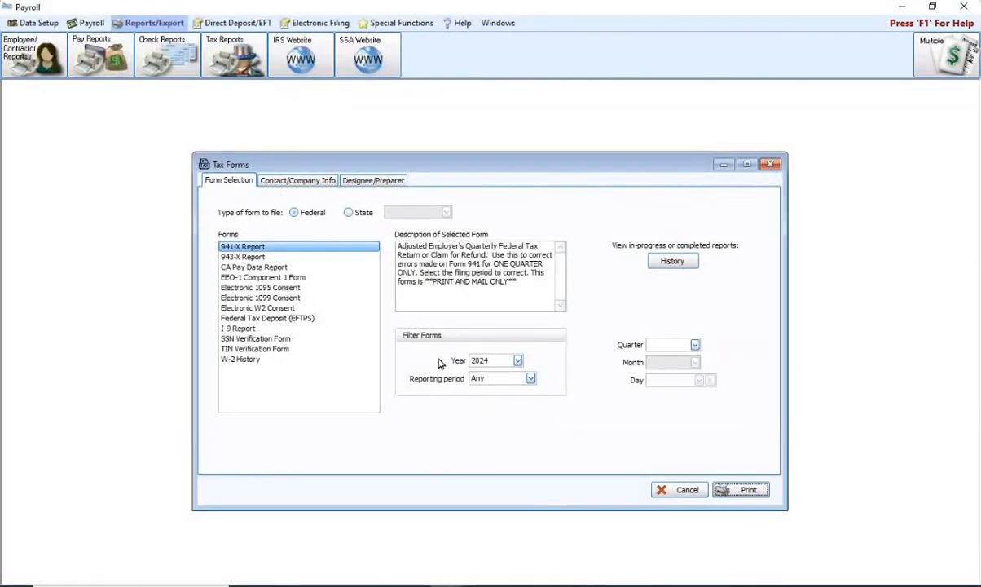
Filter the tax forms list to year 2023, then close the Tax Forms window
{"action": "left_click", "coordinate": [519, 361]}
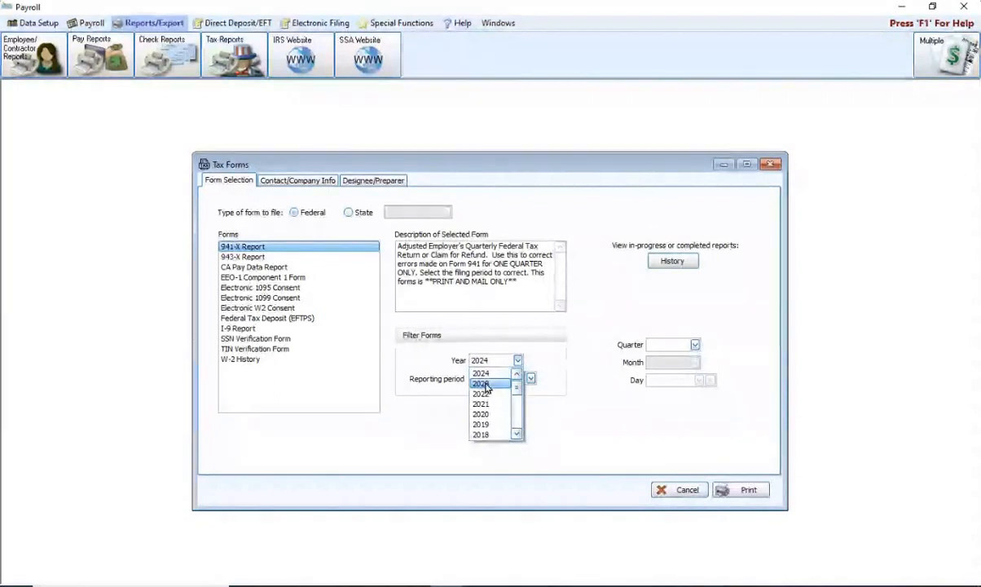
{"action": "left_click", "coordinate": [482, 383]}
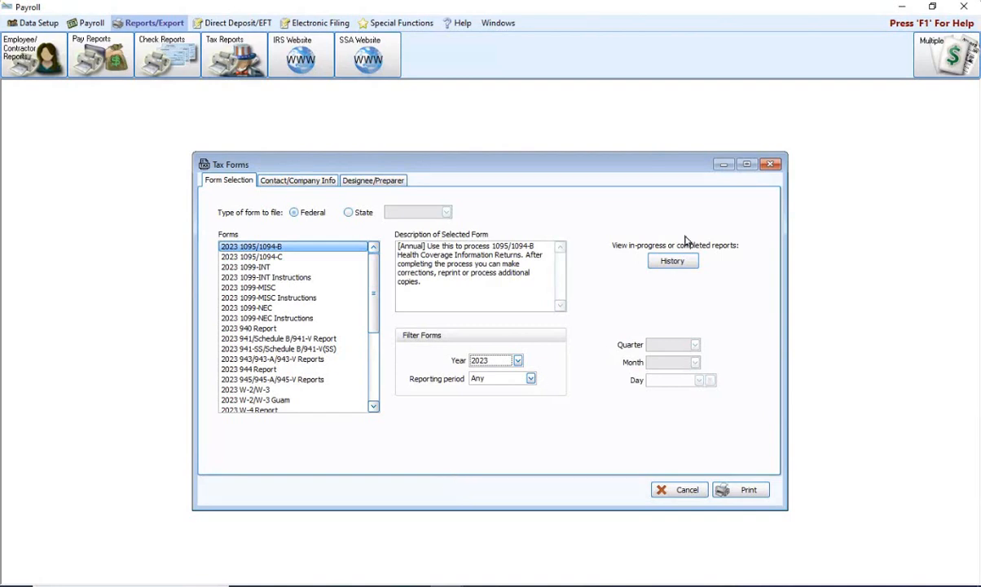
{"action": "left_click", "coordinate": [770, 164]}
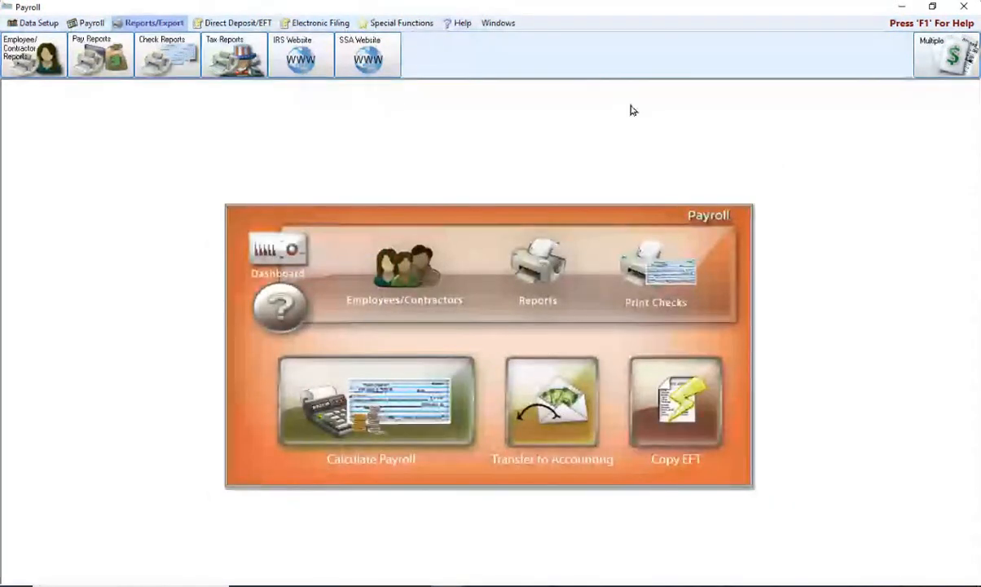
{"action": "left_click", "coordinate": [29, 23]}
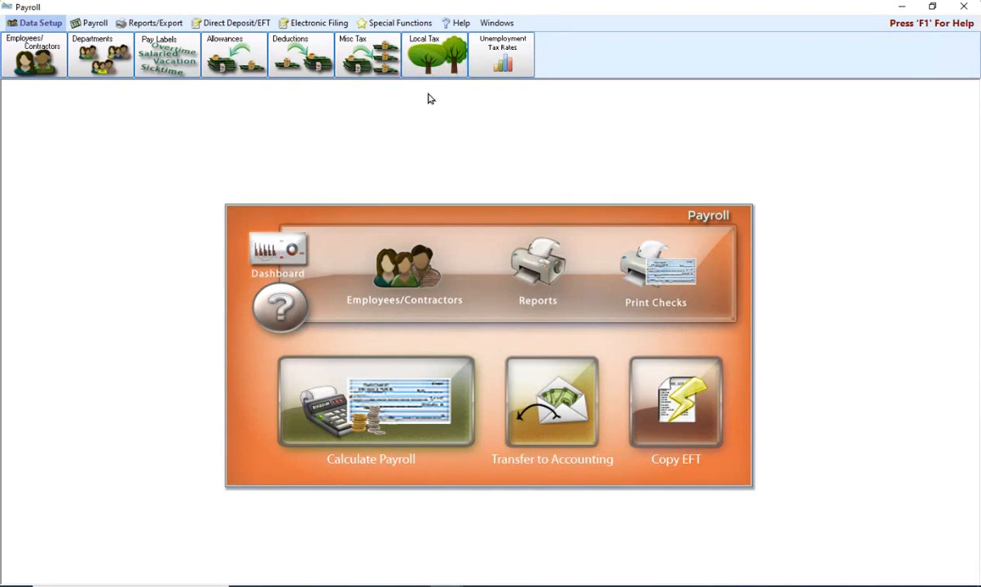
{"action": "left_click", "coordinate": [429, 67]}
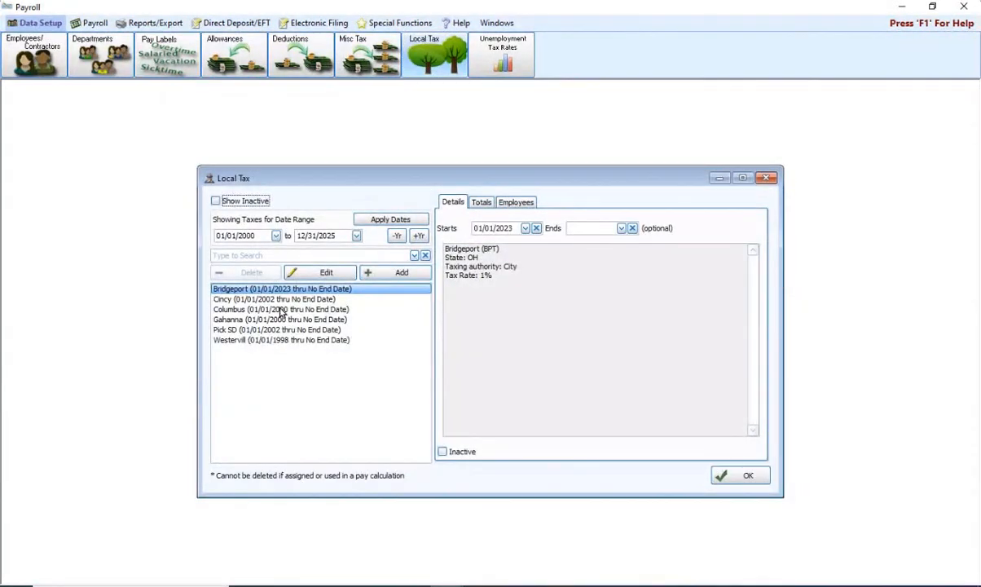
{"action": "left_click", "coordinate": [327, 274]}
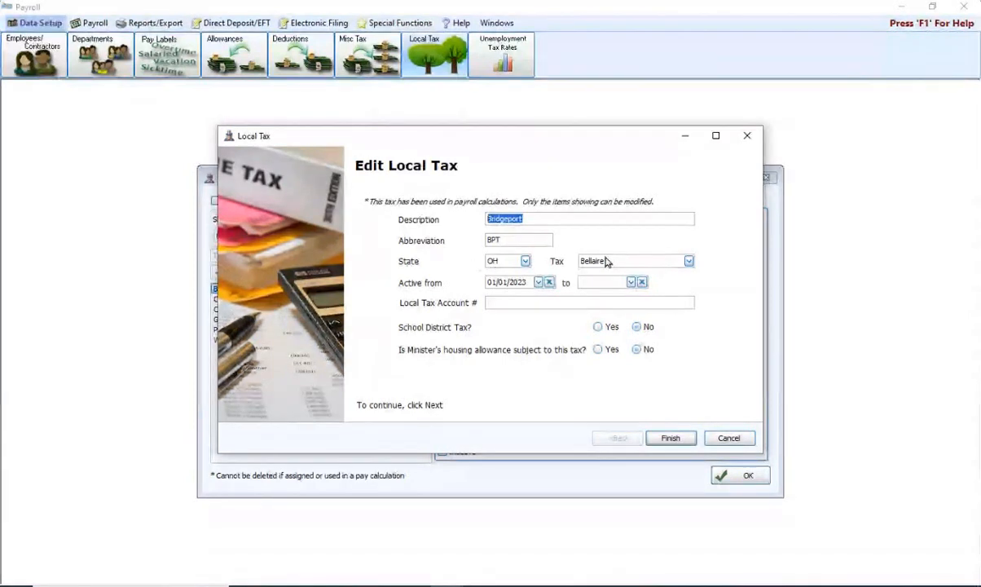
{"action": "left_click", "coordinate": [689, 262]}
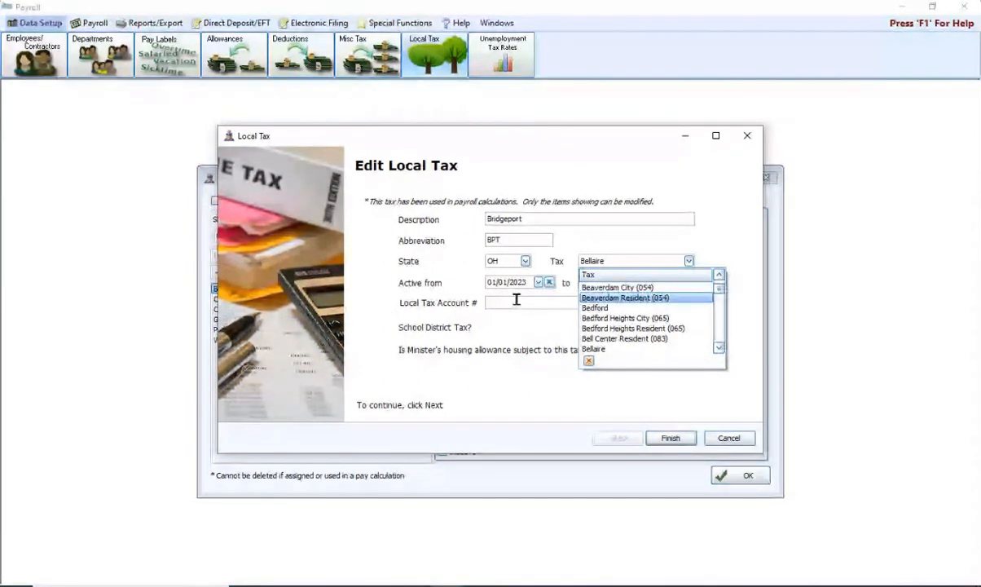
{"action": "left_click", "coordinate": [491, 157]}
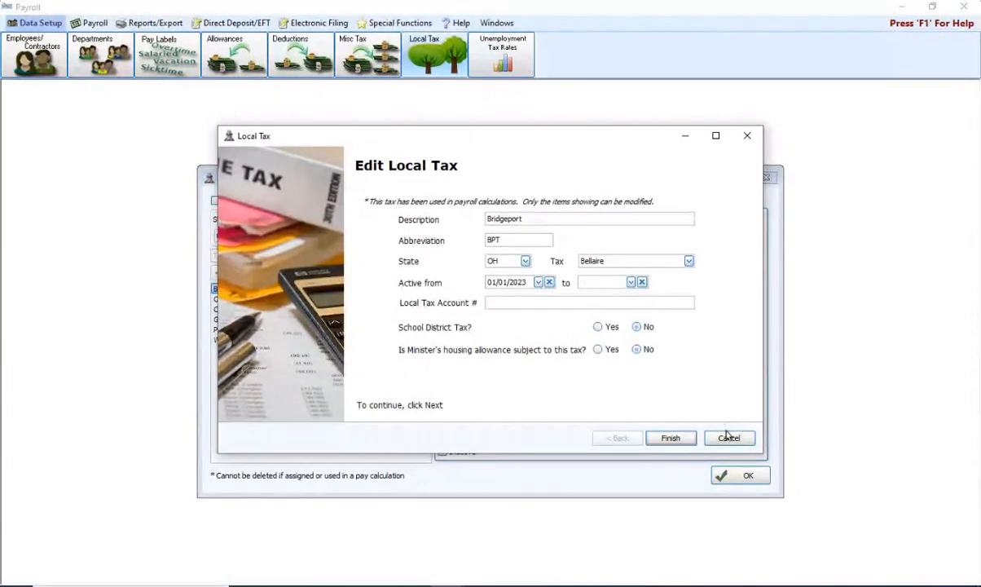
{"action": "left_click", "coordinate": [671, 438]}
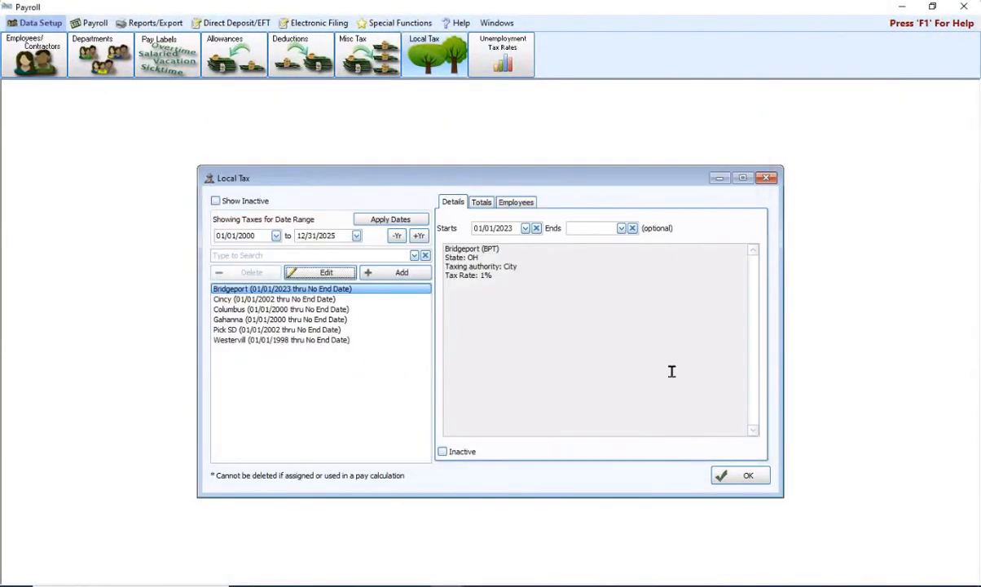
{"action": "left_click", "coordinate": [273, 299]}
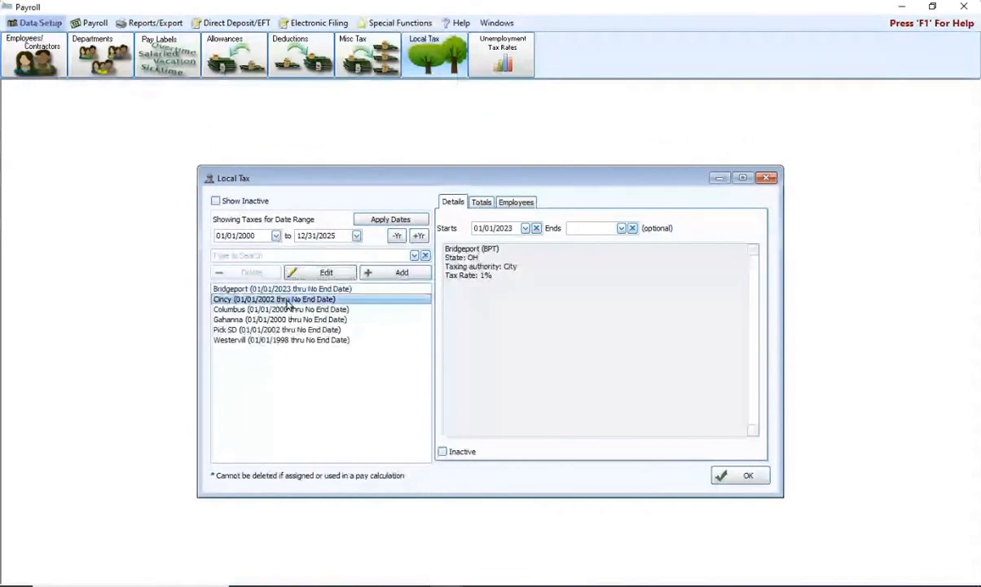
{"action": "left_click", "coordinate": [316, 273]}
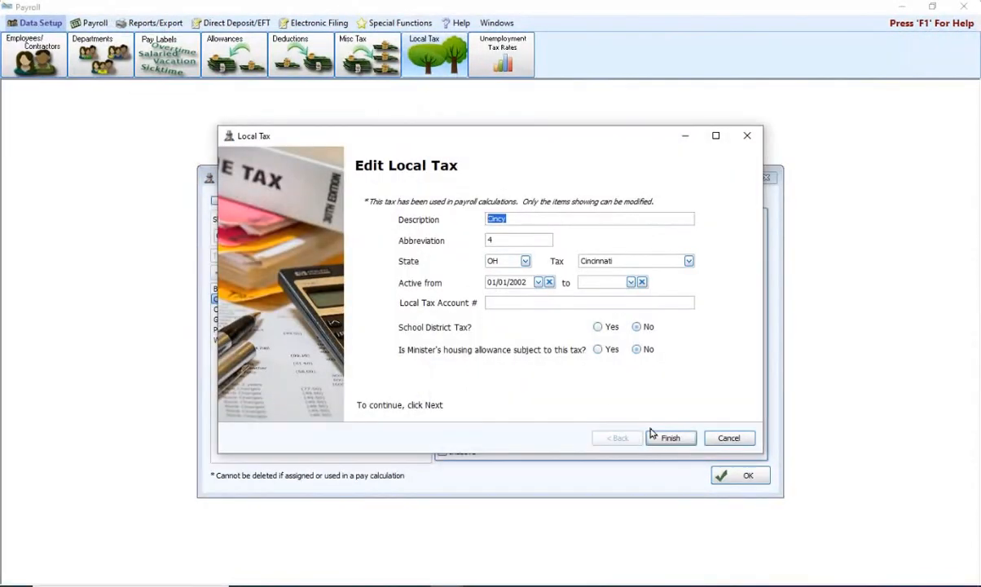
{"action": "left_click", "coordinate": [715, 438]}
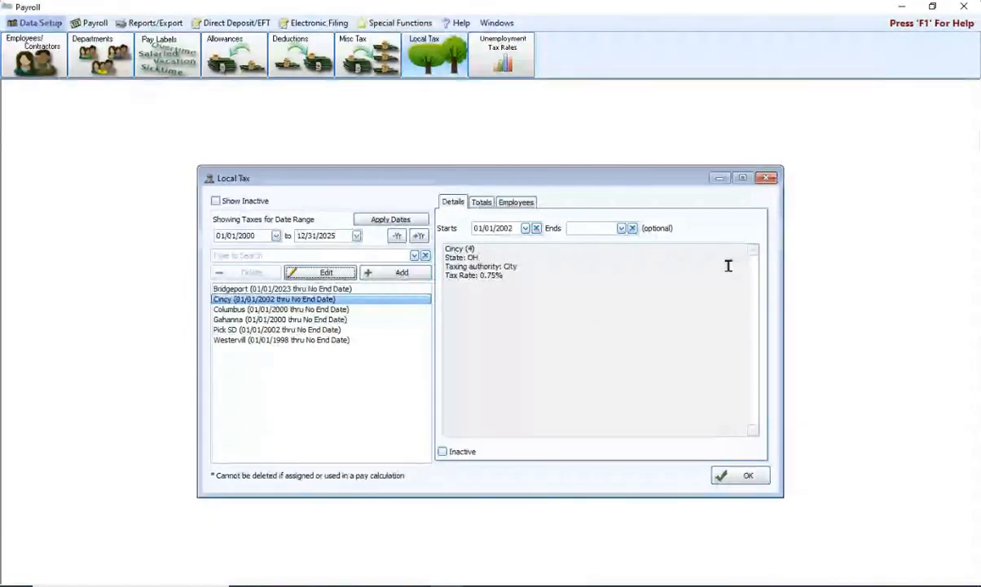
{"action": "left_click", "coordinate": [766, 178]}
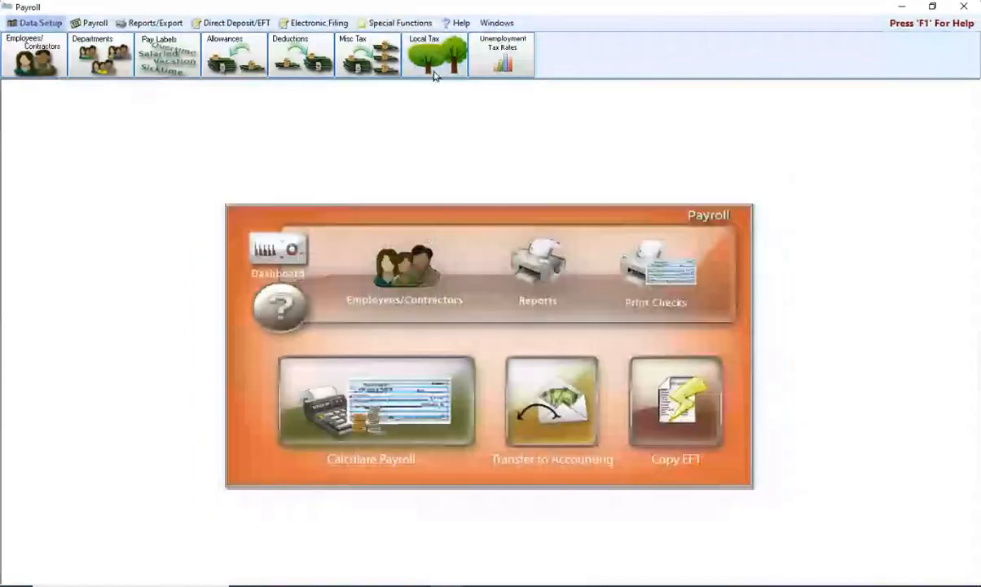
Reopen the Tax Forms window and filter the forms list to 2023
{"action": "left_click", "coordinate": [159, 29]}
{"action": "left_click", "coordinate": [234, 54]}
{"action": "left_click", "coordinate": [241, 86]}
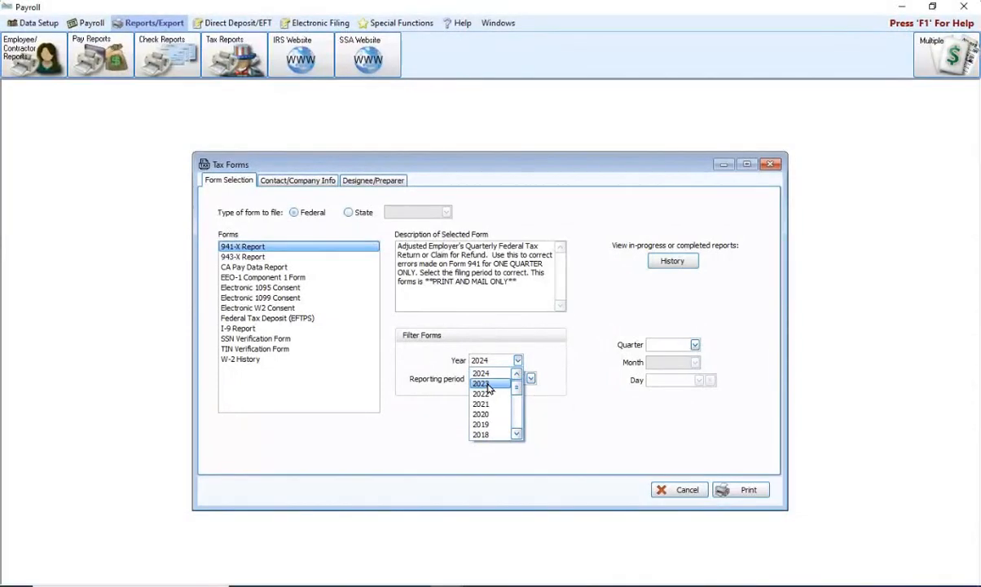
{"action": "left_click", "coordinate": [489, 383]}
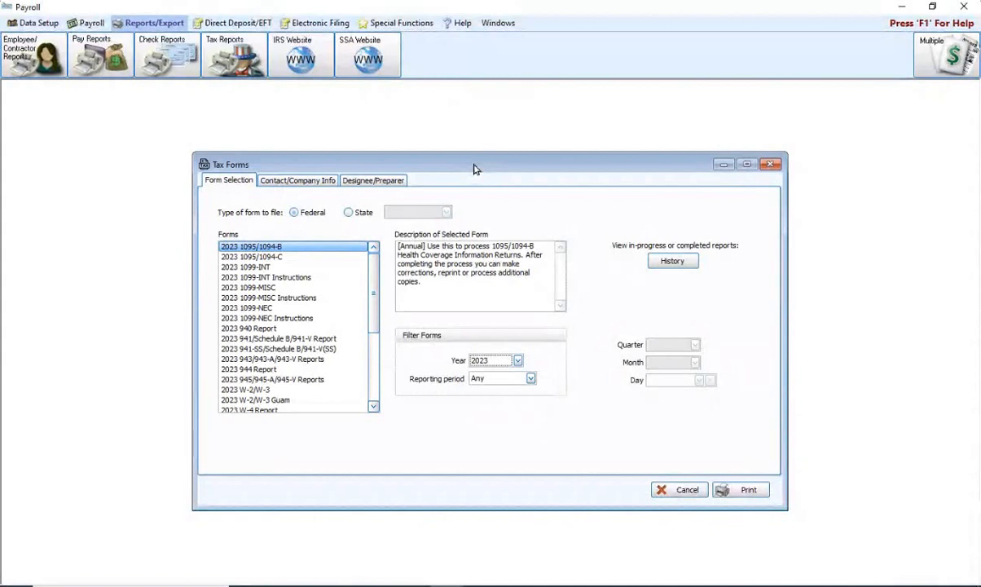
Select the 2023 W-2/W-3 form in the Forms list
{"action": "left_click", "coordinate": [245, 390]}
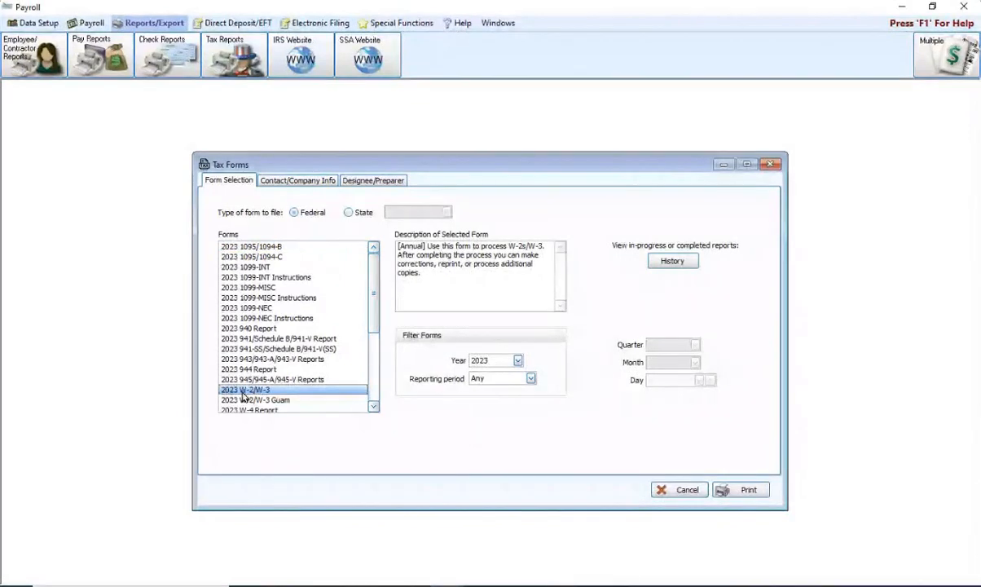
{"action": "scroll", "coordinate": [323, 386], "scroll_direction": "down", "scroll_amount": 4}
{"action": "scroll", "coordinate": [323, 386], "scroll_direction": "up", "scroll_amount": 2}
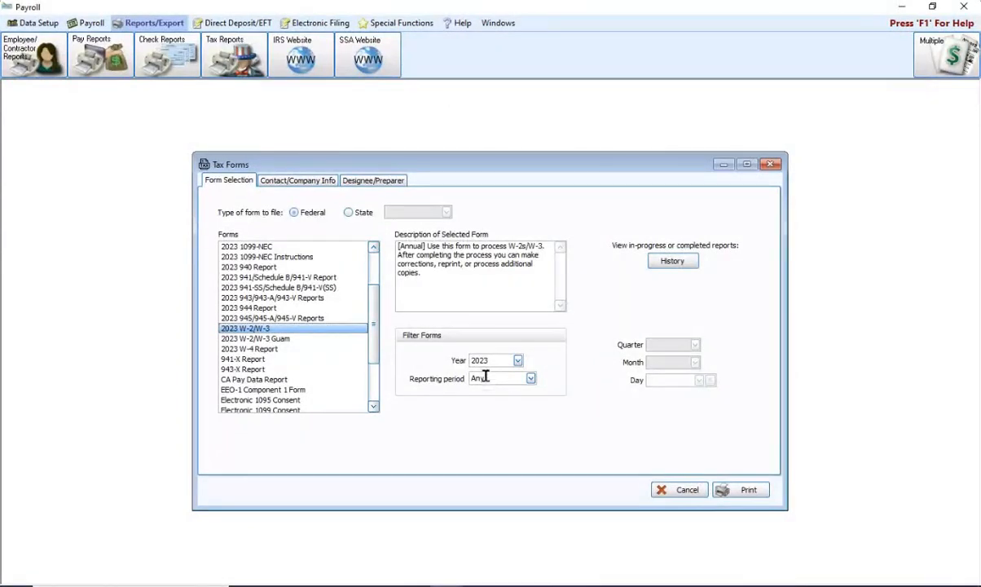
{"action": "left_click", "coordinate": [298, 182]}
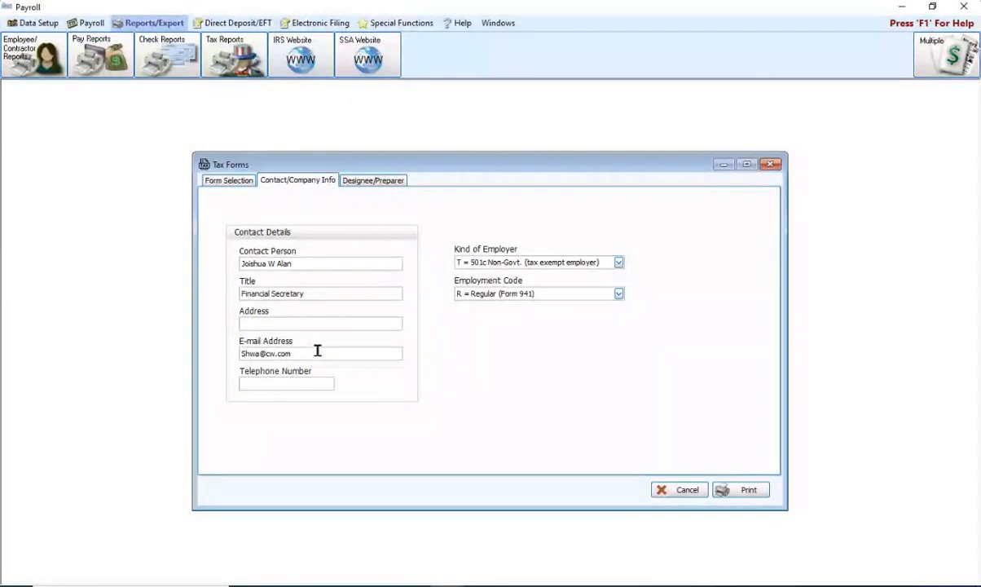
{"action": "left_click", "coordinate": [364, 184]}
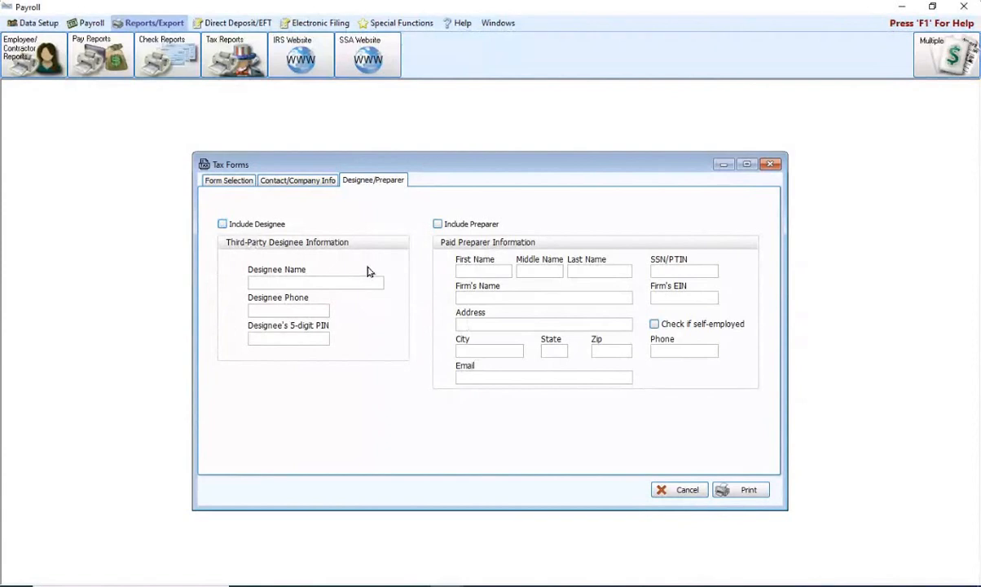
{"action": "left_click", "coordinate": [231, 180]}
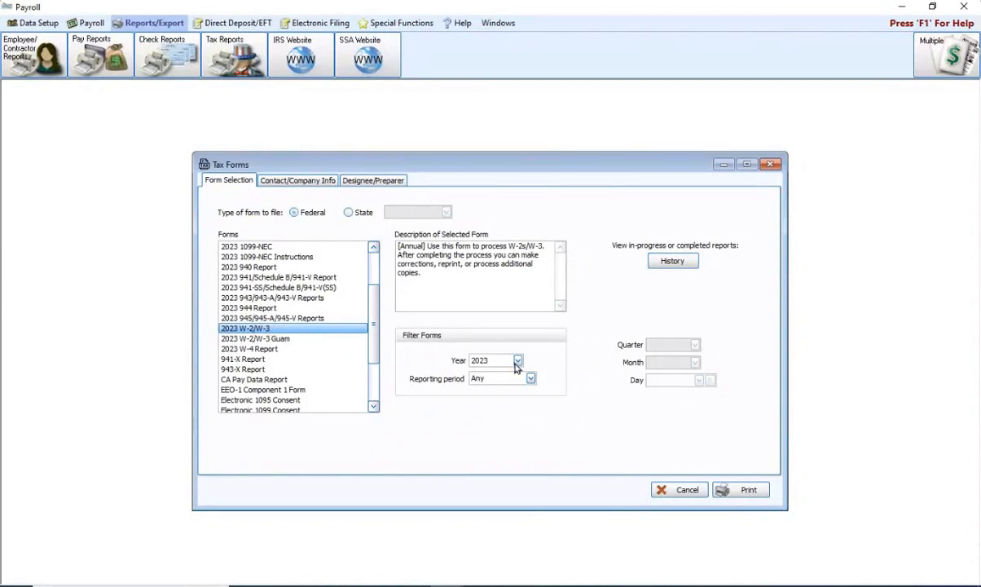
Print the 2023 W-2/W-3 forms from the Tax Forms dialog
{"action": "left_click", "coordinate": [747, 492]}
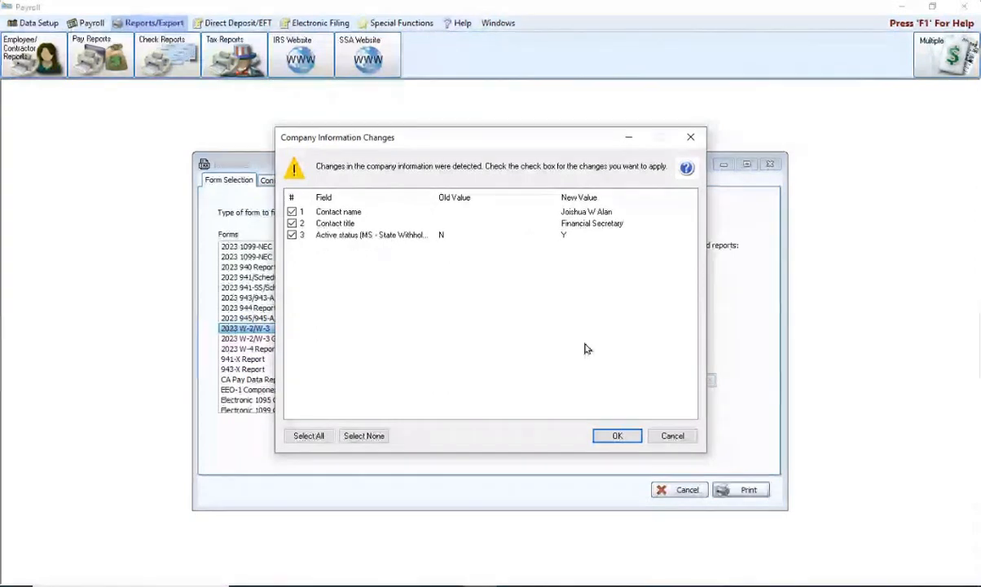
Apply all three checked company information changes
{"action": "left_click", "coordinate": [615, 436]}
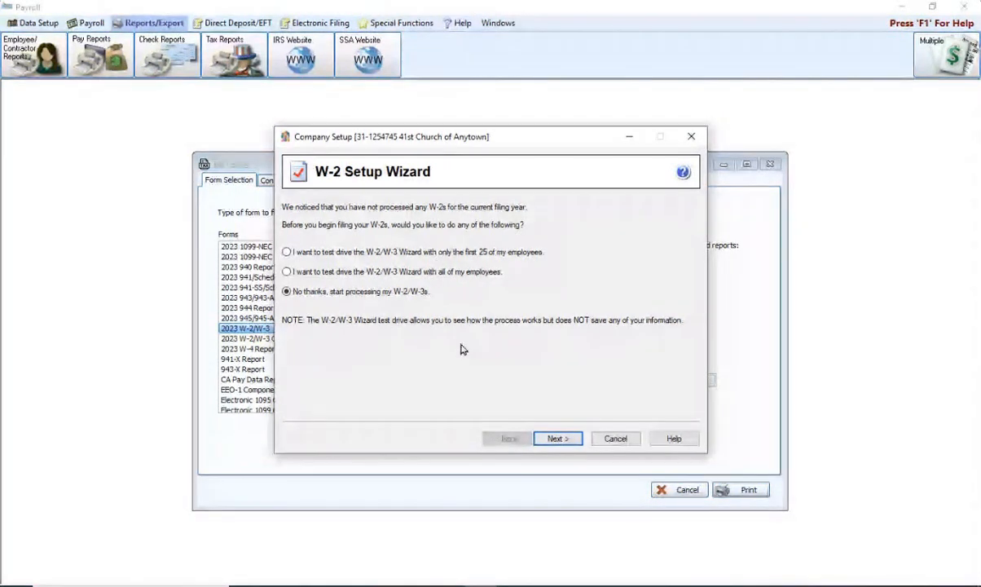
Skip the test drive and accept the company's FEIN in the W-2 Setup Wizard
{"action": "left_click", "coordinate": [559, 439]}
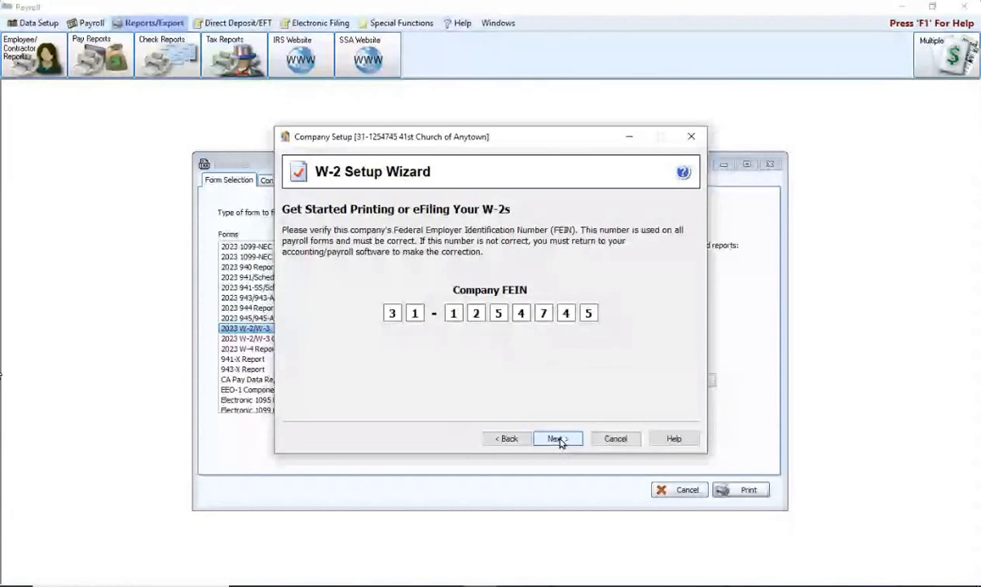
{"action": "left_click", "coordinate": [557, 439]}
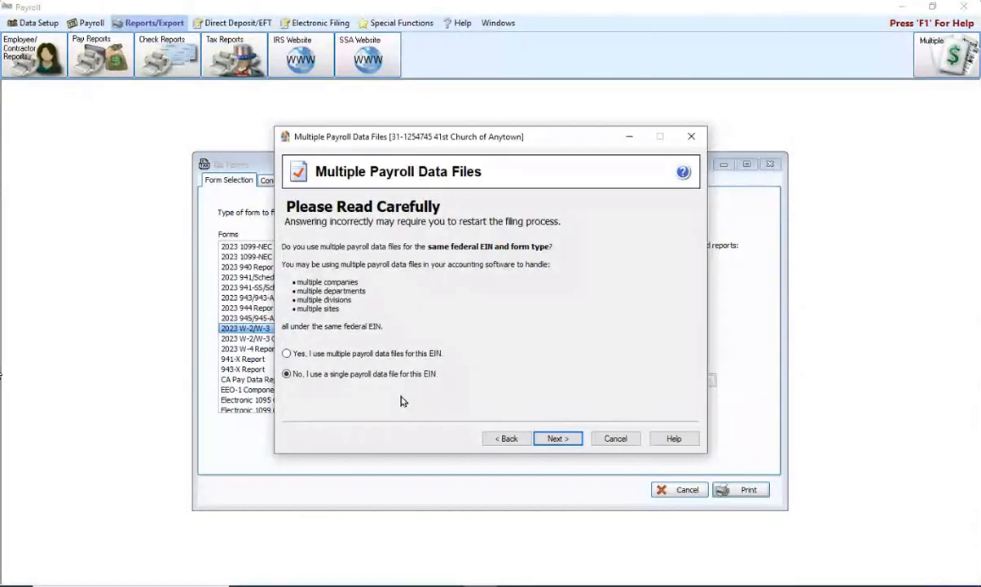
Confirm a single payroll data file is used for this EIN
{"action": "left_click", "coordinate": [559, 439]}
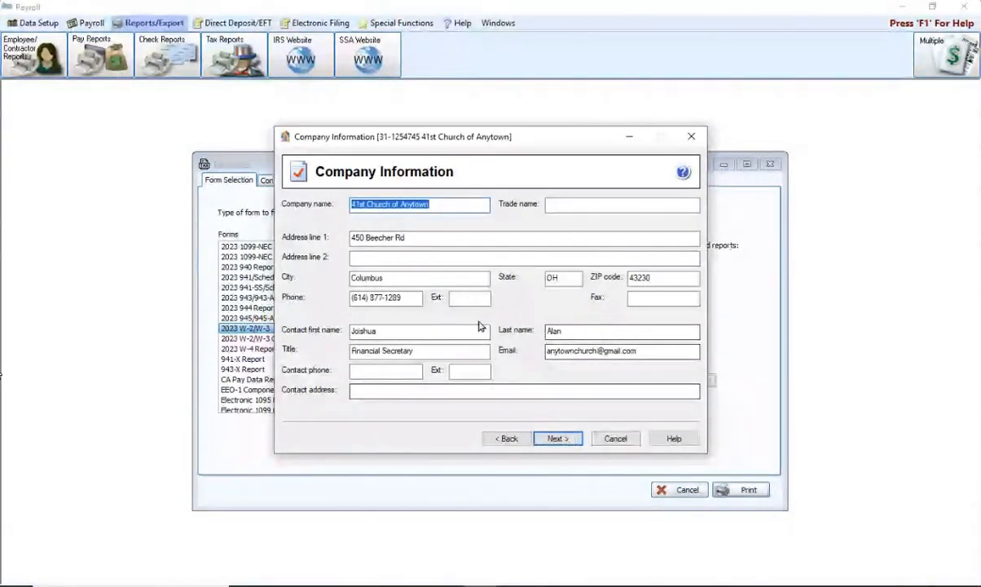
Remove the stray letter from the contact's first name and continue filing as the employer
{"action": "left_click", "coordinate": [391, 331]}
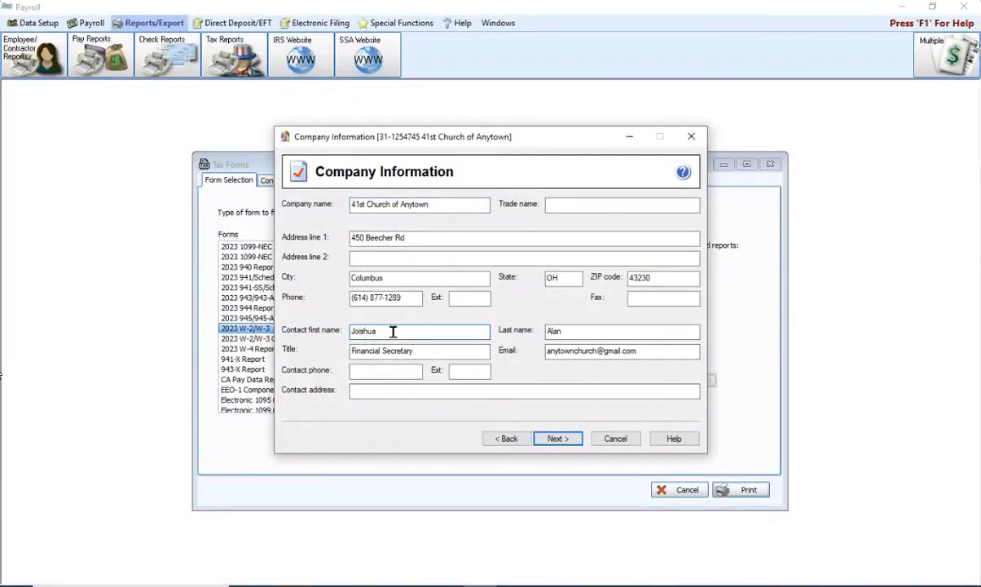
{"action": "key", "text": "Left"}
{"action": "key", "text": "Left"}
{"action": "key", "text": "Left"}
{"action": "key", "text": "Left"}
{"action": "key", "text": "BackSpace"}
{"action": "left_click", "coordinate": [556, 440]}
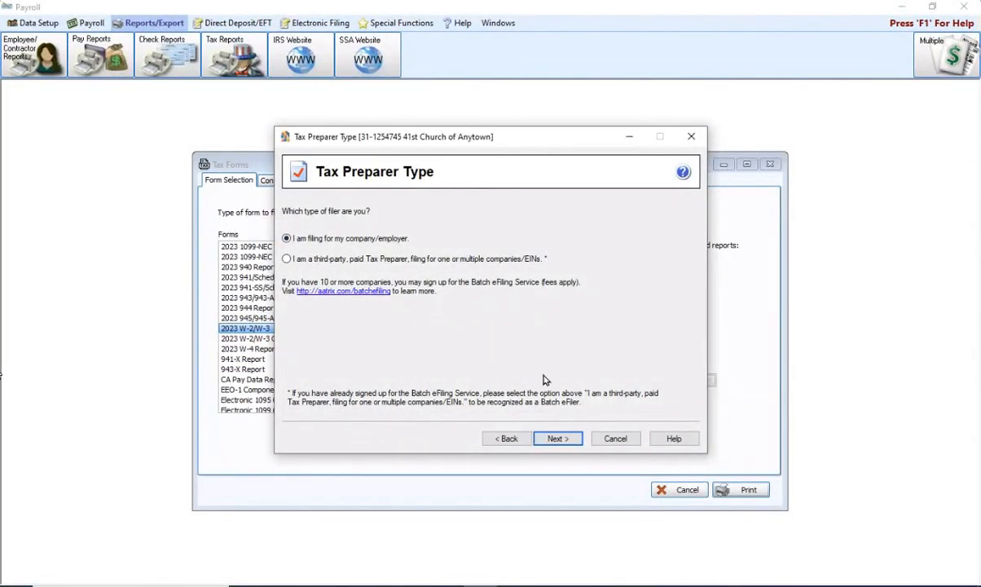
{"action": "left_click", "coordinate": [556, 439]}
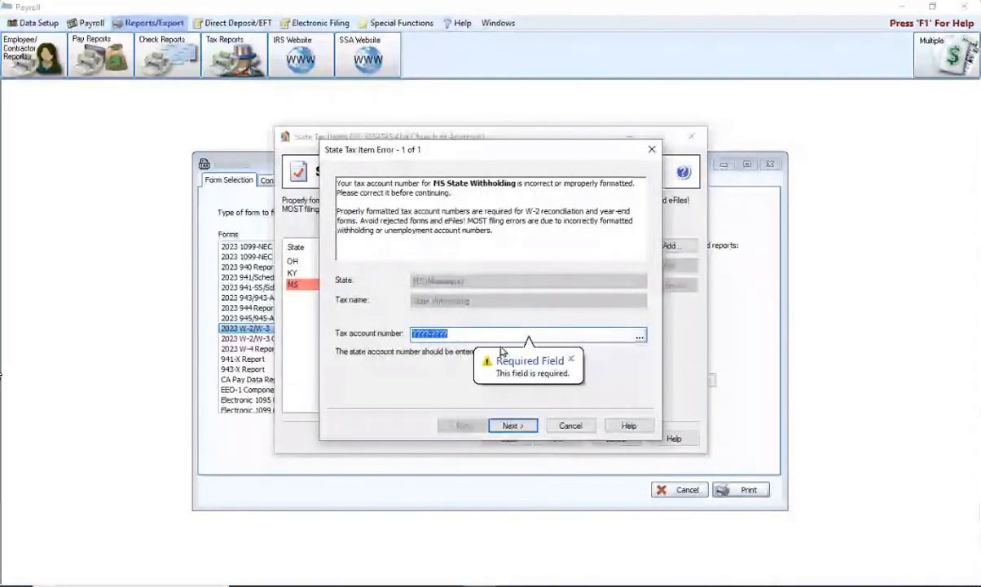
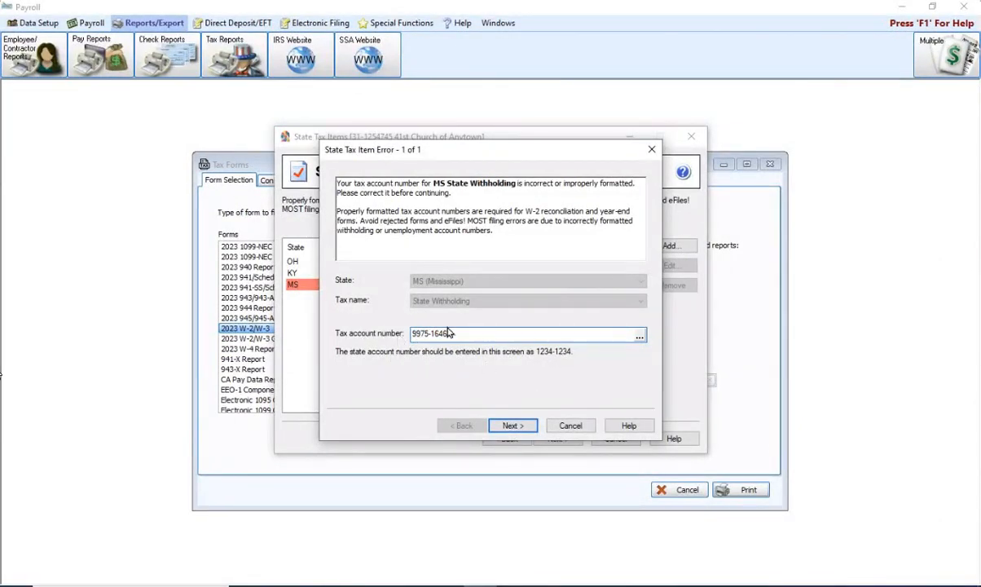
Enter the Mississippi withholding tax account number in 1234-1234 format and confirm it
{"action": "left_click", "coordinate": [509, 426]}
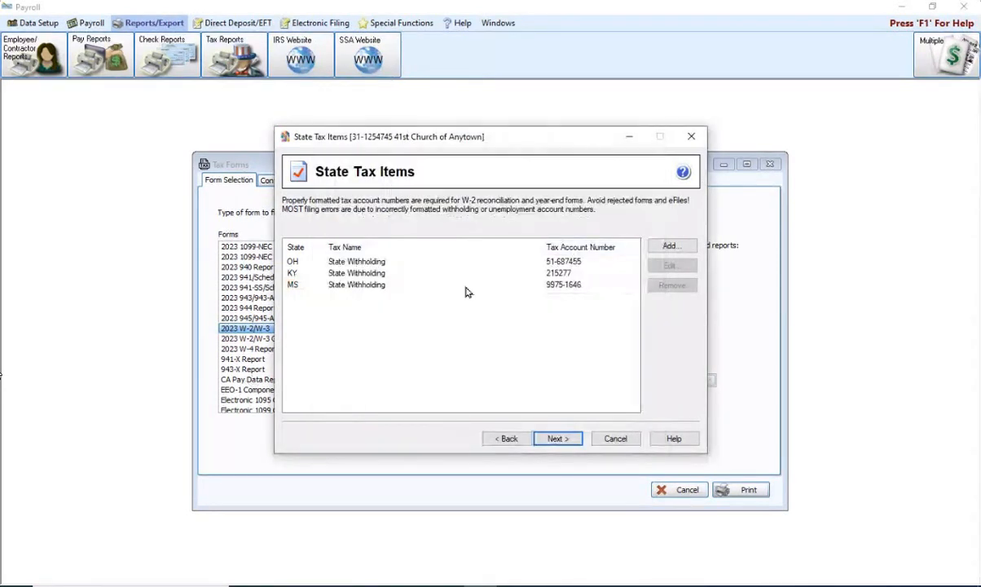
Check the Ohio withholding account number, keep it unchanged, and continue to local tax items
{"action": "left_click", "coordinate": [559, 262]}
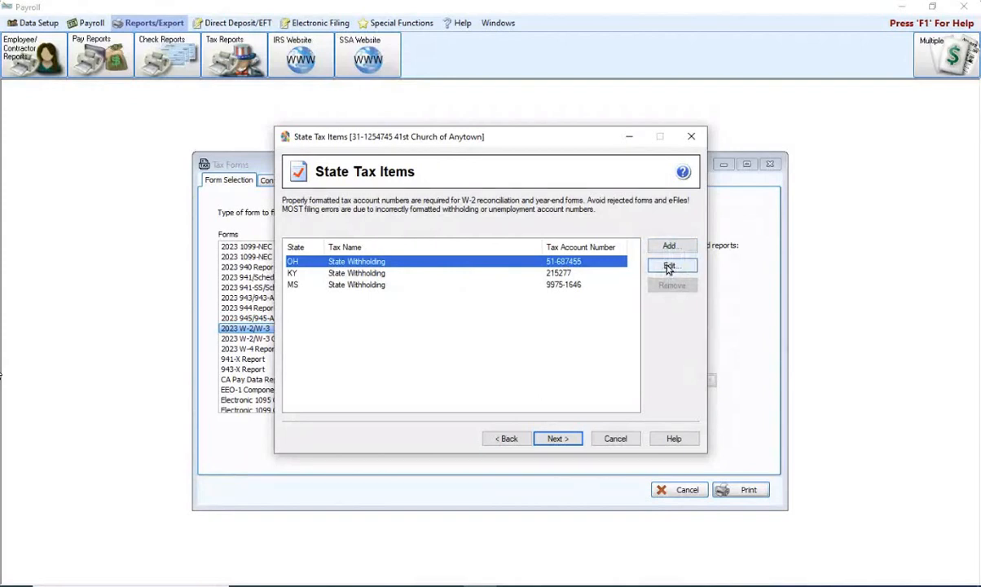
{"action": "left_click", "coordinate": [668, 267]}
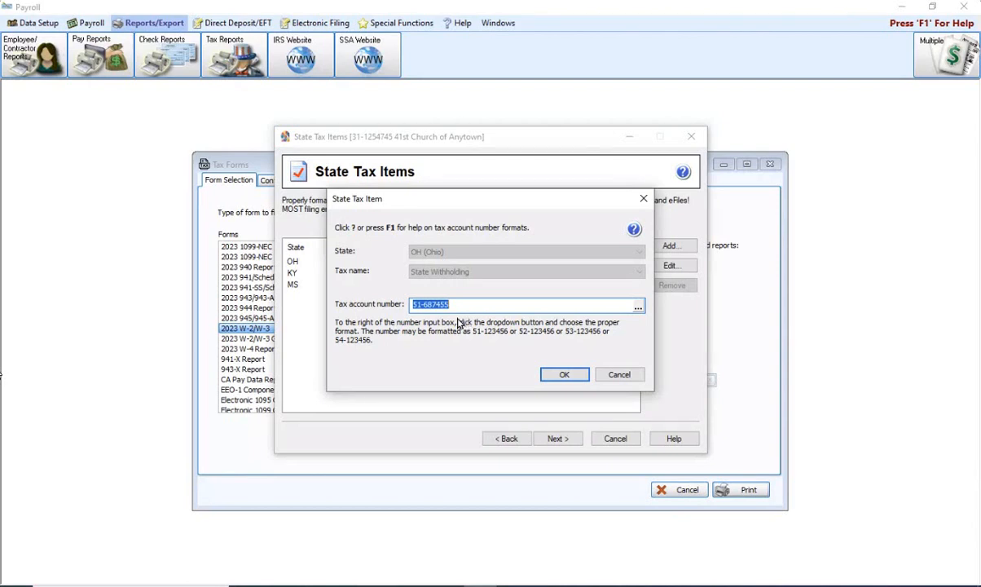
{"action": "left_click", "coordinate": [564, 375]}
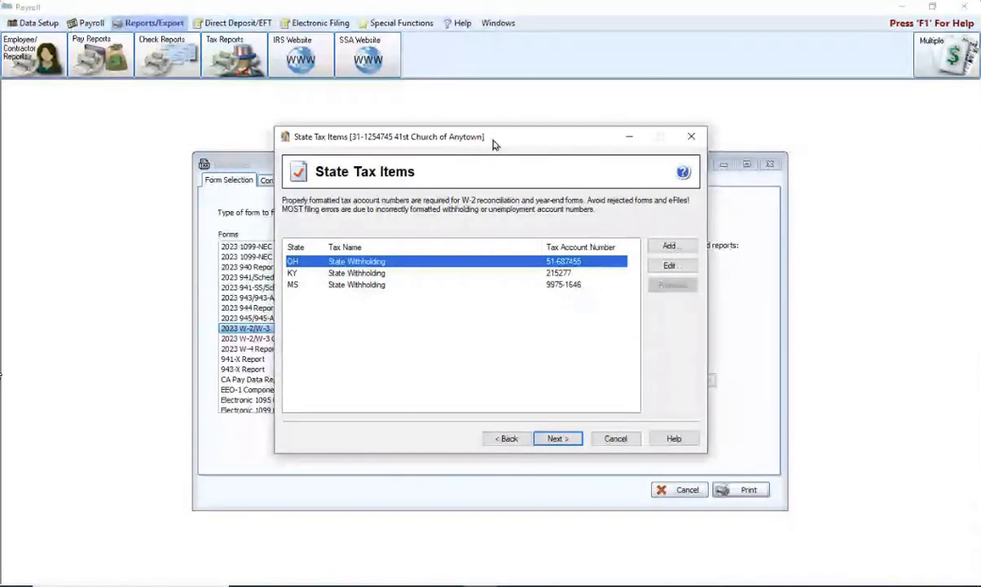
{"action": "left_click", "coordinate": [559, 439]}
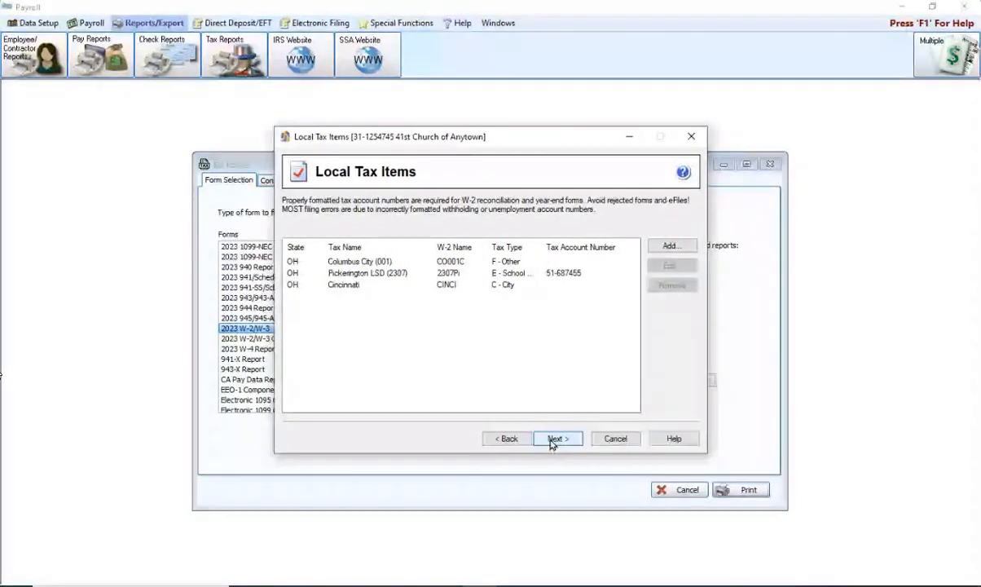
Open Columbus City (001) and confirm its Ohio state and Columbus tax group
{"action": "left_click", "coordinate": [507, 274]}
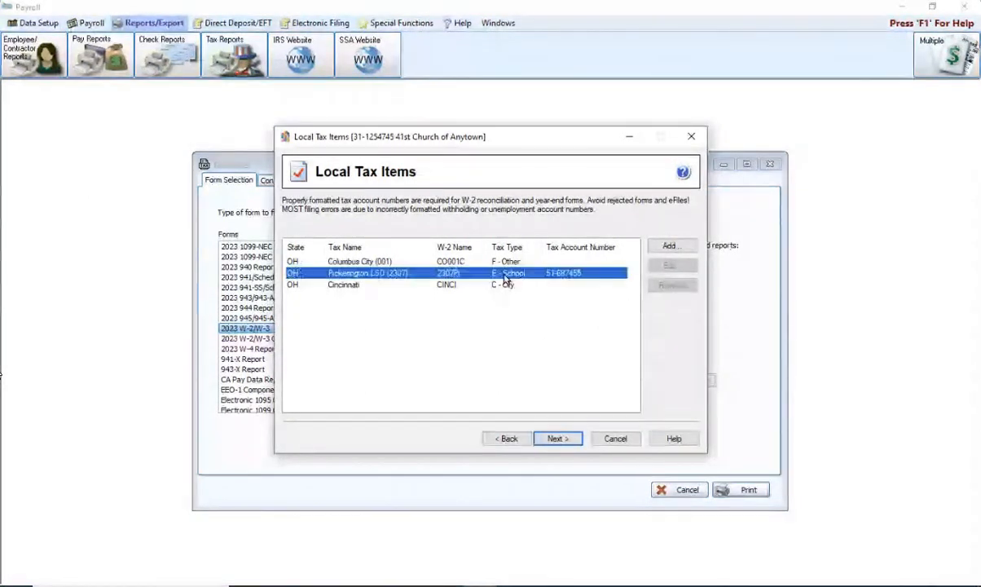
{"action": "left_click", "coordinate": [508, 262]}
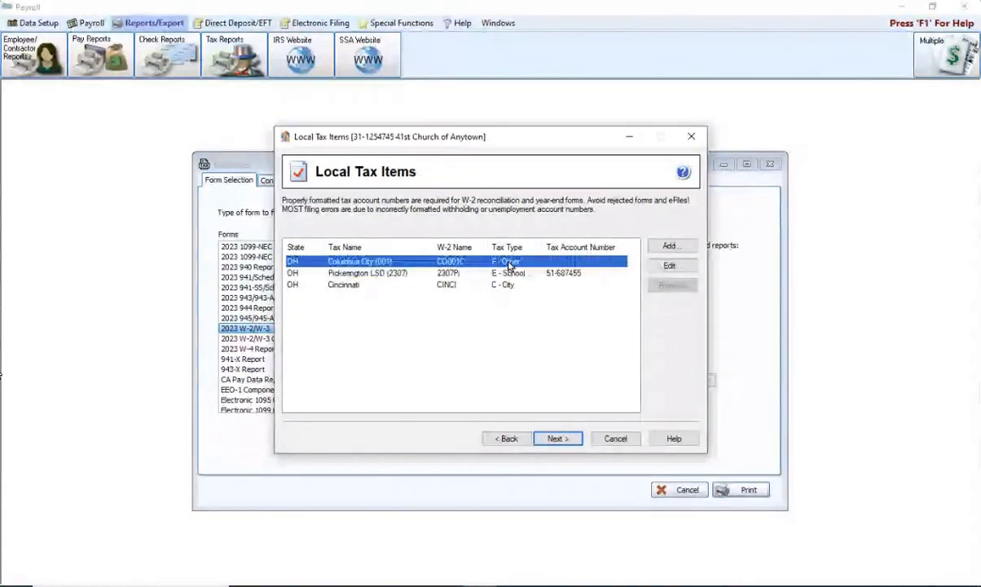
{"action": "left_click", "coordinate": [667, 266]}
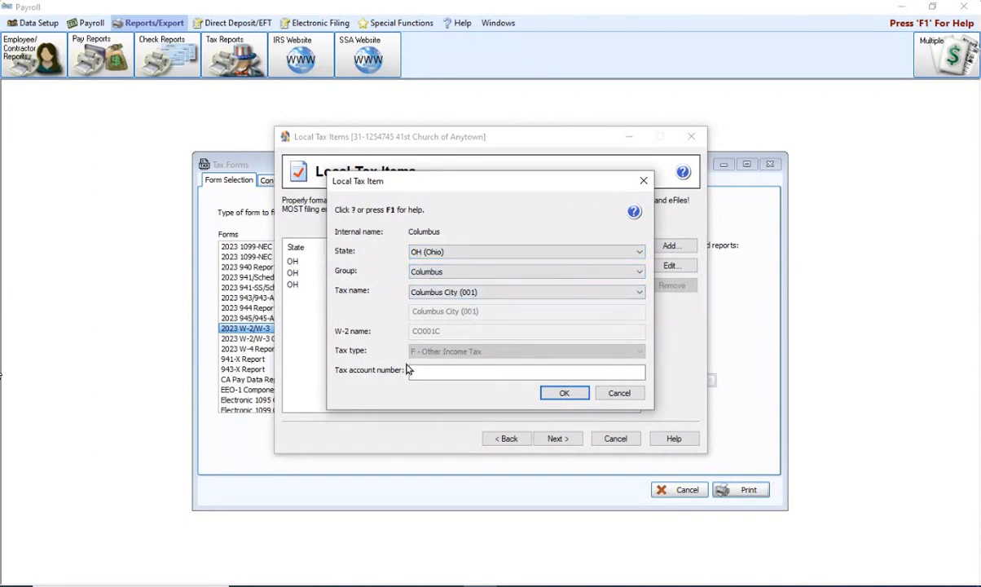
{"action": "left_click", "coordinate": [640, 253]}
{"action": "left_click", "coordinate": [640, 254]}
{"action": "left_click", "coordinate": [639, 269]}
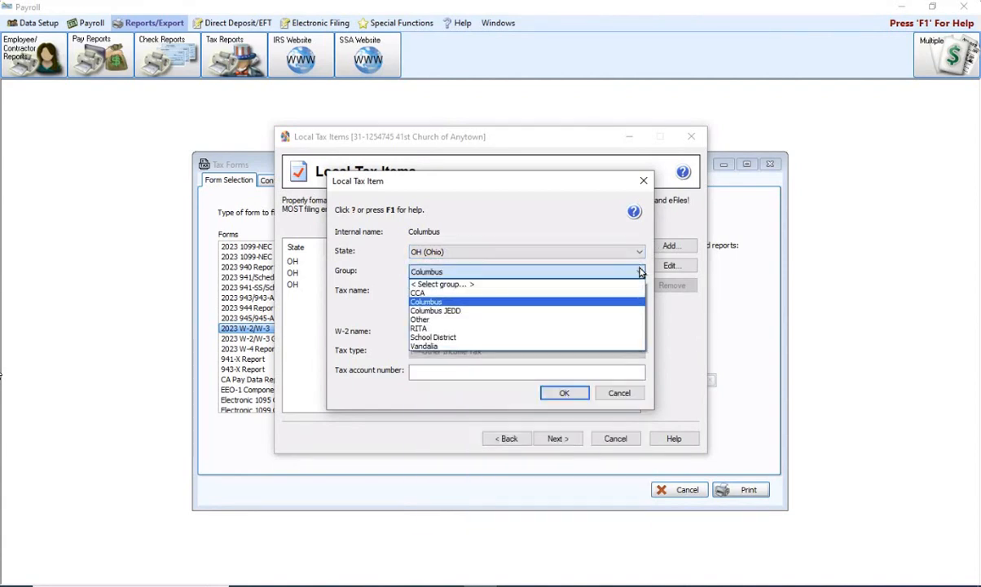
{"action": "left_click", "coordinate": [639, 270]}
{"action": "left_click", "coordinate": [639, 270]}
{"action": "left_click", "coordinate": [507, 190]}
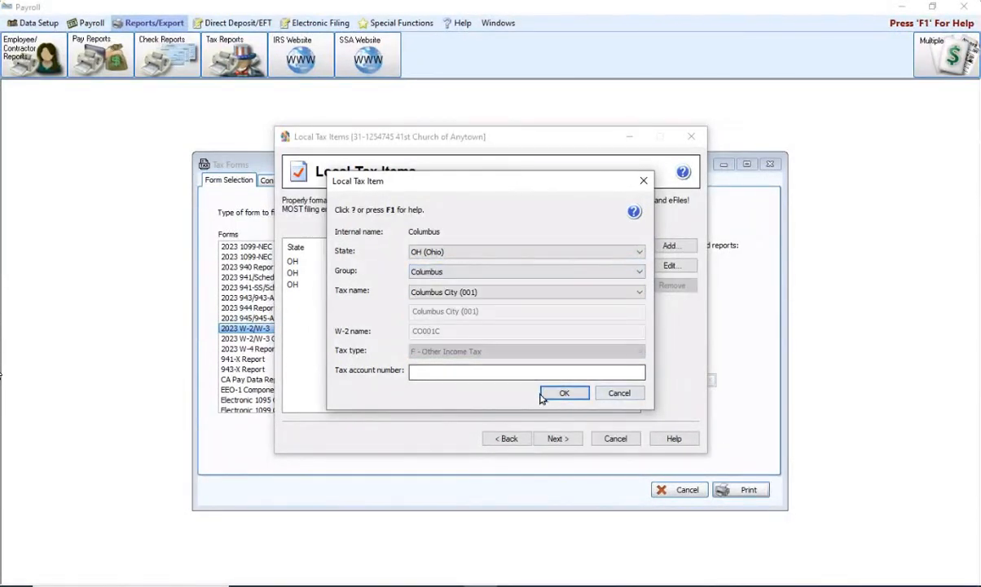
Close Columbus City unchanged and continue to the data verification questions
{"action": "left_click", "coordinate": [619, 393]}
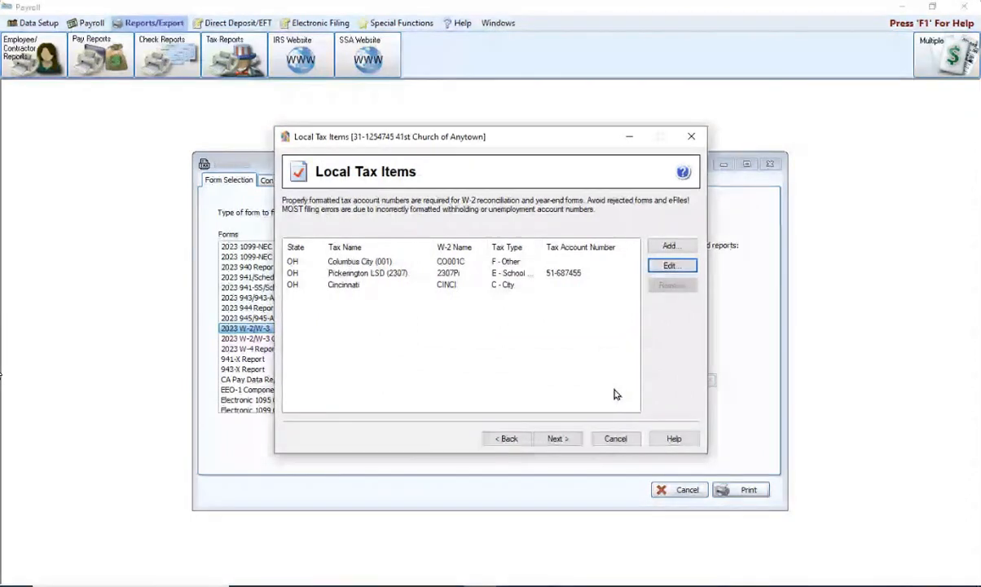
{"action": "left_click", "coordinate": [556, 440]}
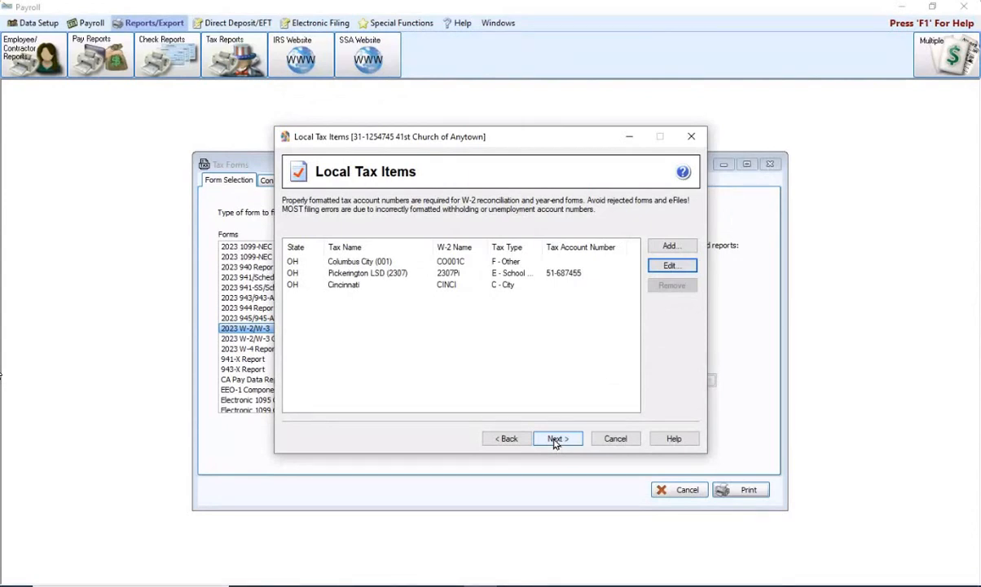
{"action": "left_click", "coordinate": [556, 441]}
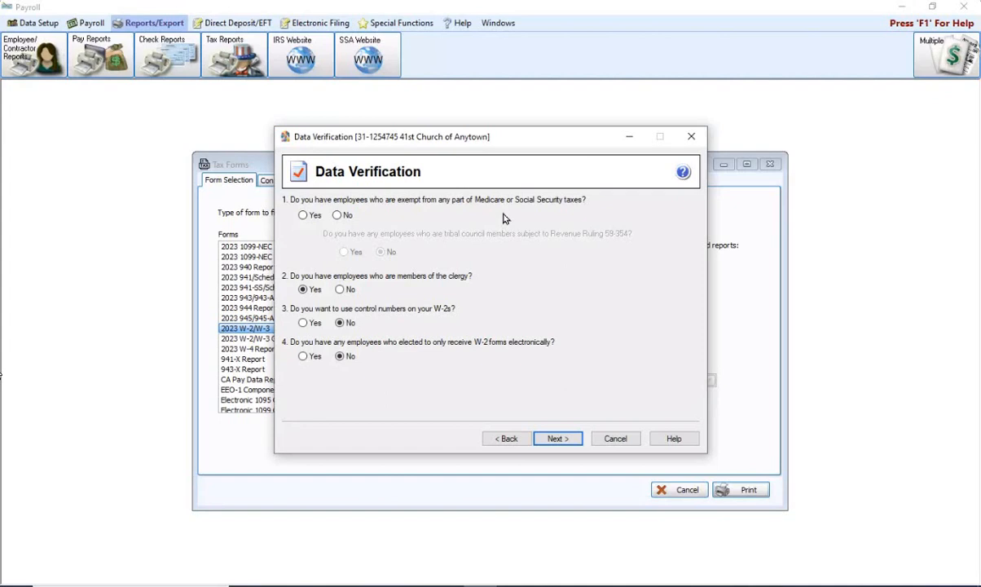
Answer Yes to question 1: some employees are exempt from Medicare or Social Security
{"action": "left_click", "coordinate": [303, 215]}
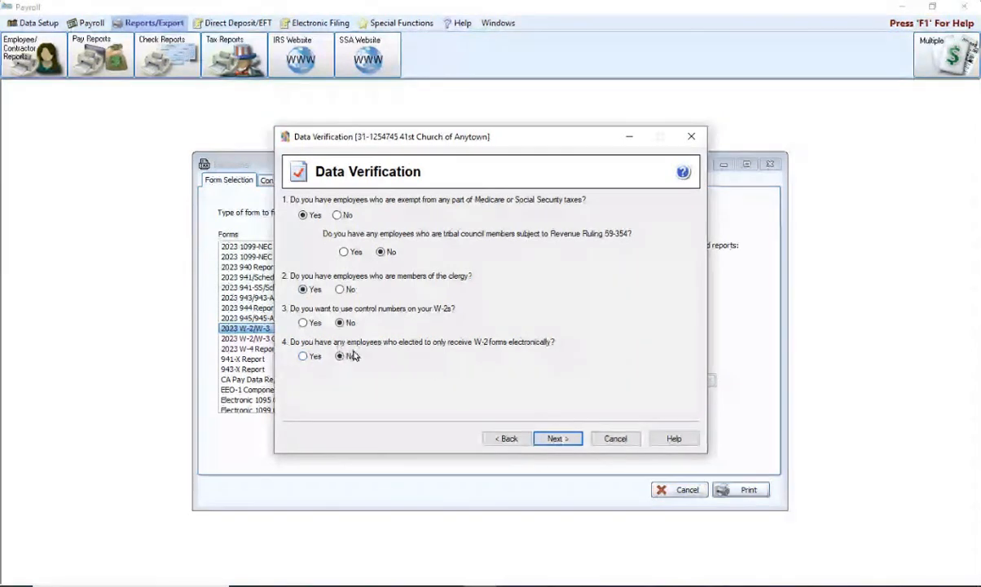
{"action": "left_click", "coordinate": [557, 438]}
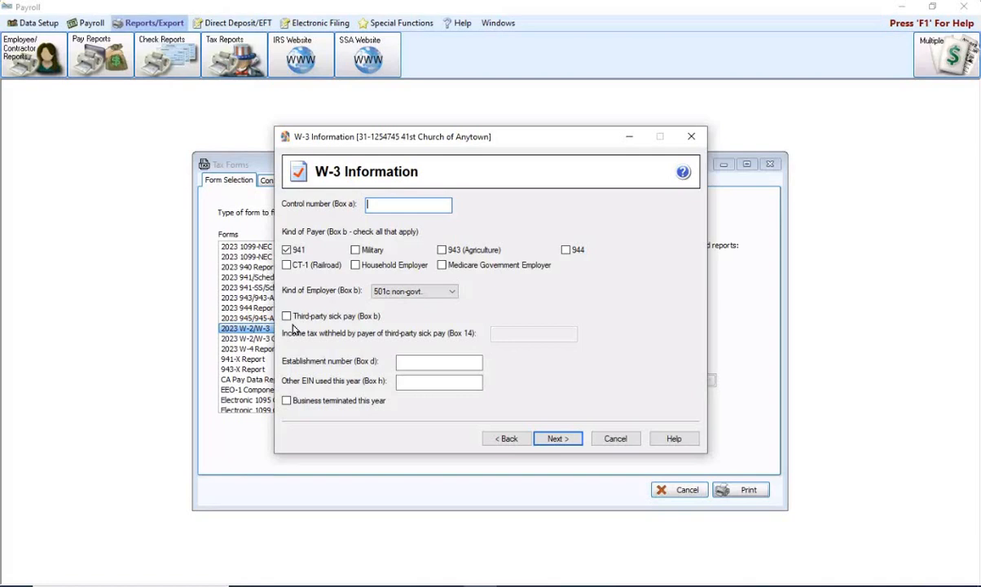
Accept the W-3 payer information with Box b settings unchanged
{"action": "left_click", "coordinate": [554, 439]}
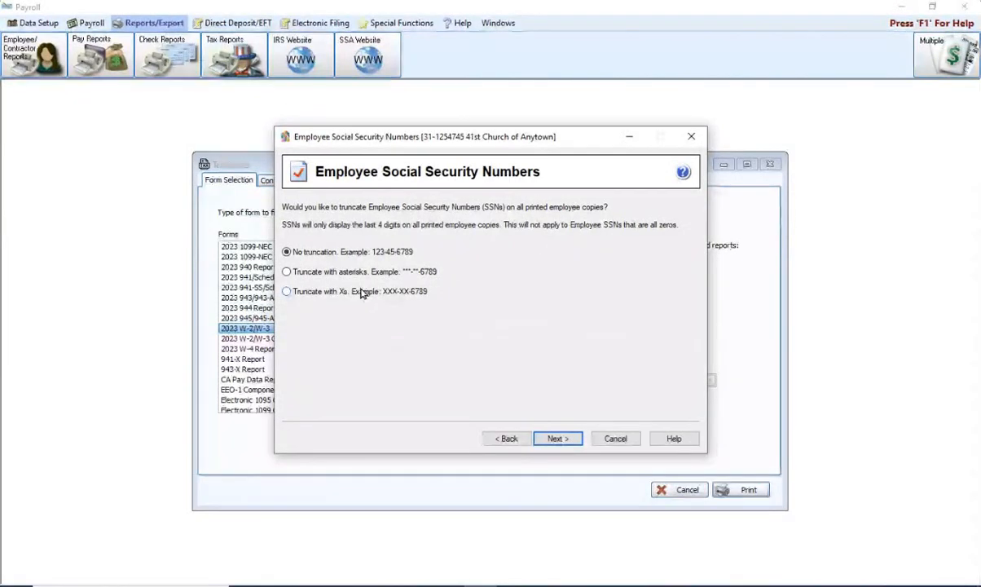
Choose 'Truncate with asterisks' for SSNs on printed employee copies
{"action": "left_click", "coordinate": [285, 275]}
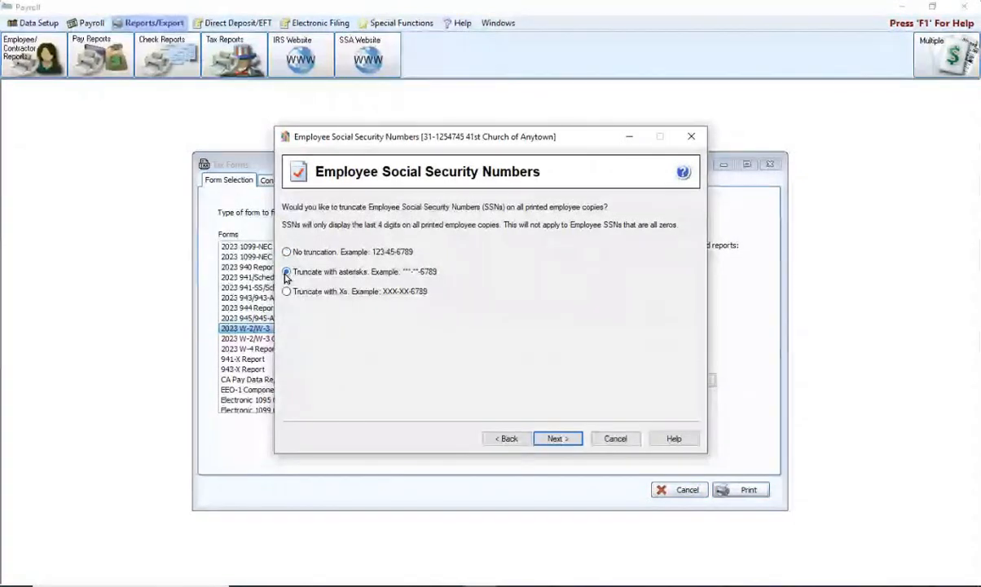
{"action": "left_click", "coordinate": [559, 439]}
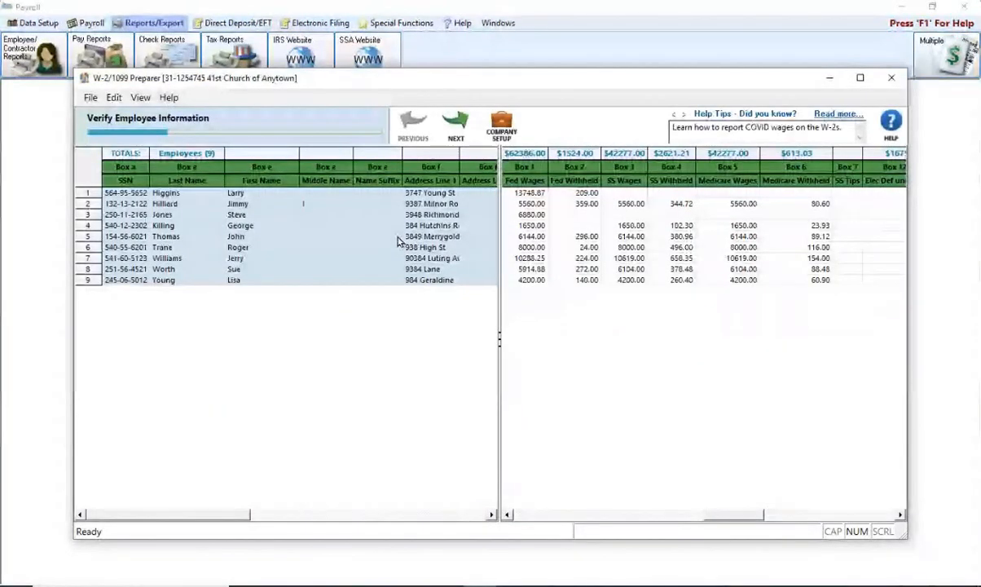
Review the employee grid and run the employee information check
{"action": "left_click_drag", "start_coordinate": [456, 89], "coordinate": [445, 82]}
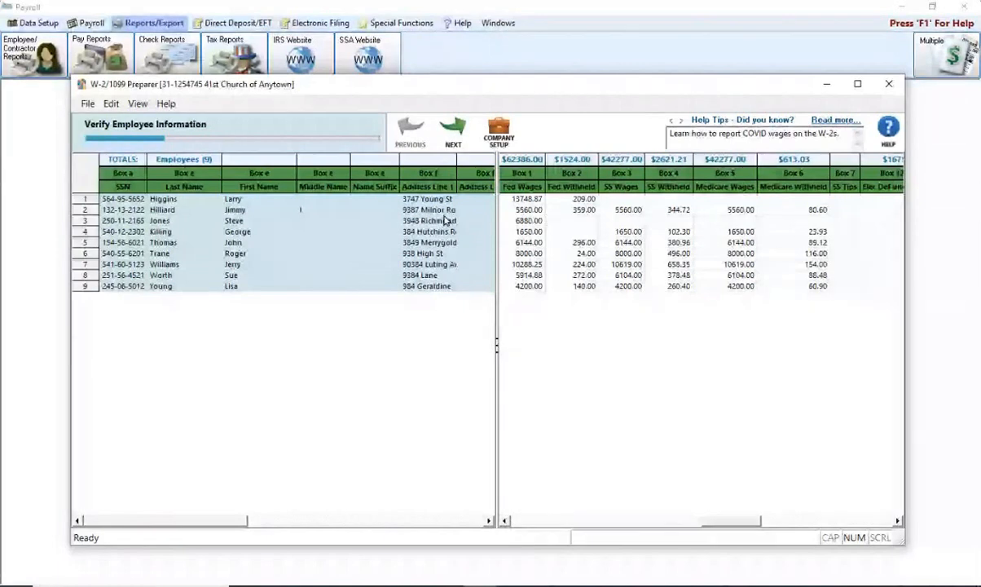
{"action": "left_click", "coordinate": [454, 131]}
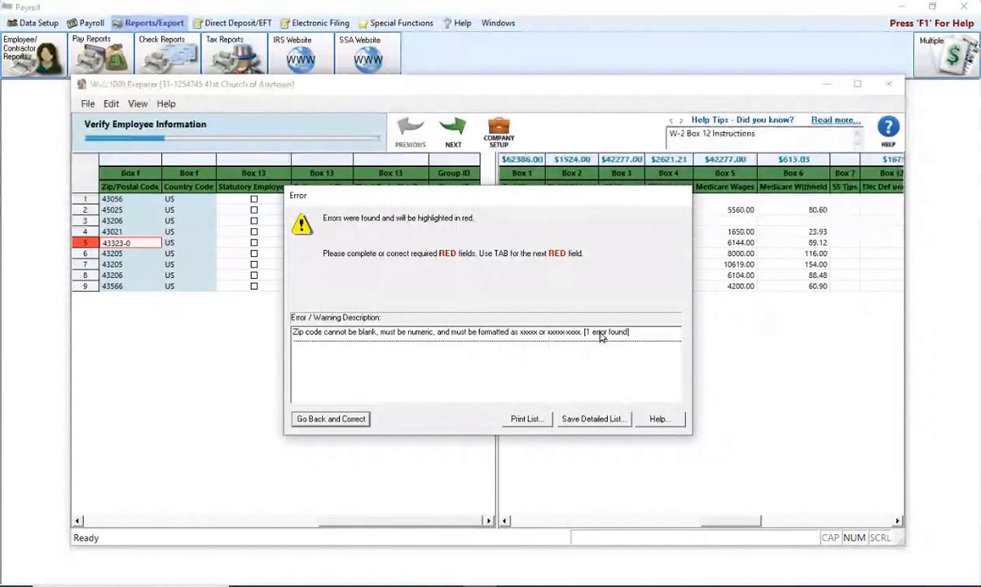
Change the fifth employee's ZIP code from 43323-0 to 43323
{"action": "left_click", "coordinate": [331, 419]}
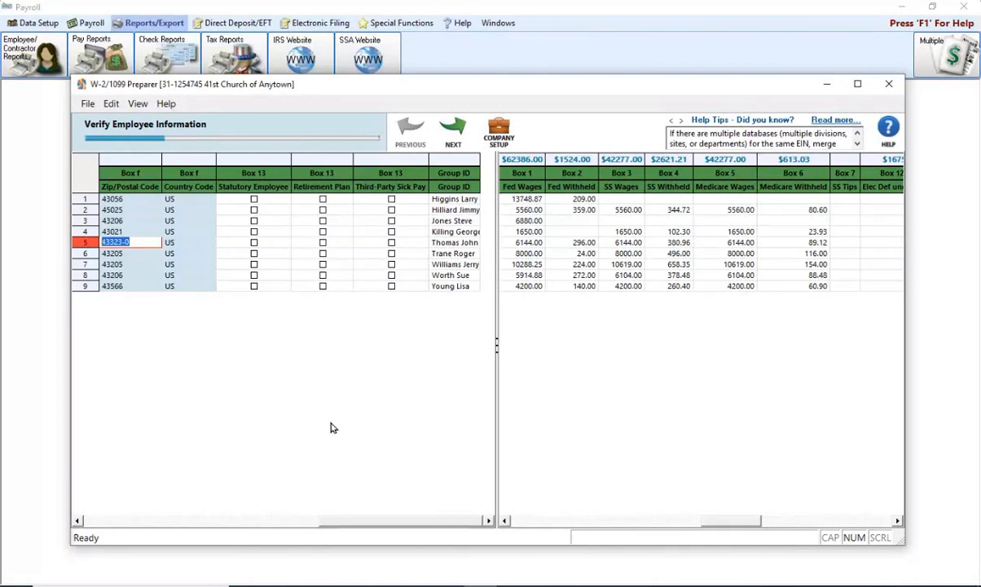
{"action": "left_click", "coordinate": [135, 242]}
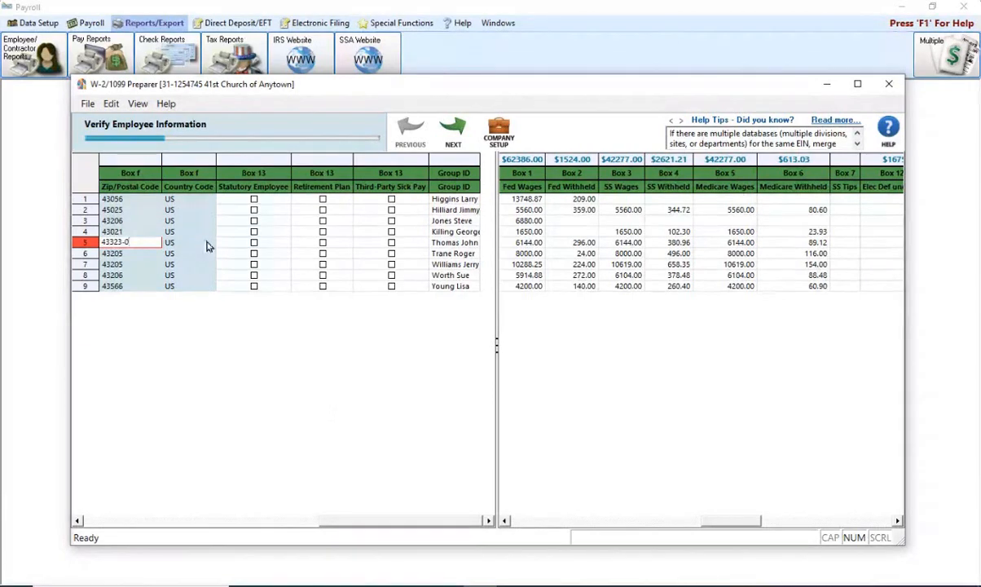
{"action": "key", "text": "BackSpace"}
{"action": "key", "text": "BackSpace"}
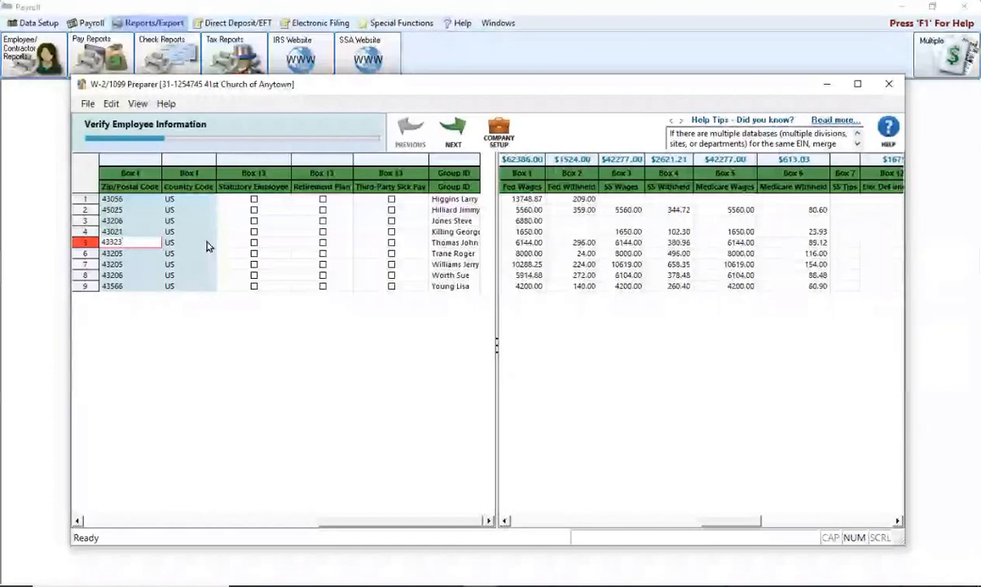
{"action": "left_click", "coordinate": [130, 264]}
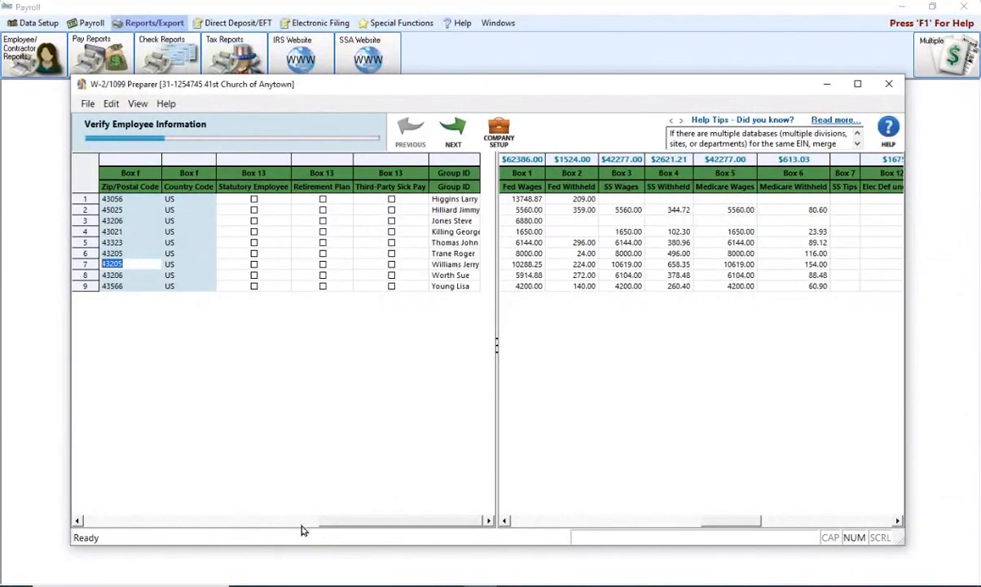
{"action": "left_click_drag", "start_coordinate": [385, 521], "coordinate": [99, 521]}
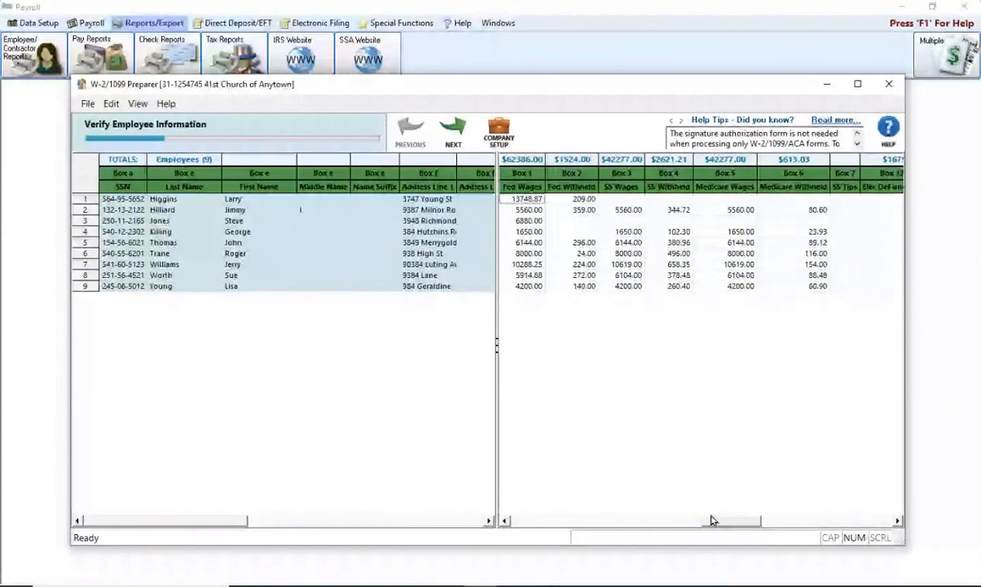
{"action": "left_click_drag", "start_coordinate": [710, 517], "coordinate": [528, 532]}
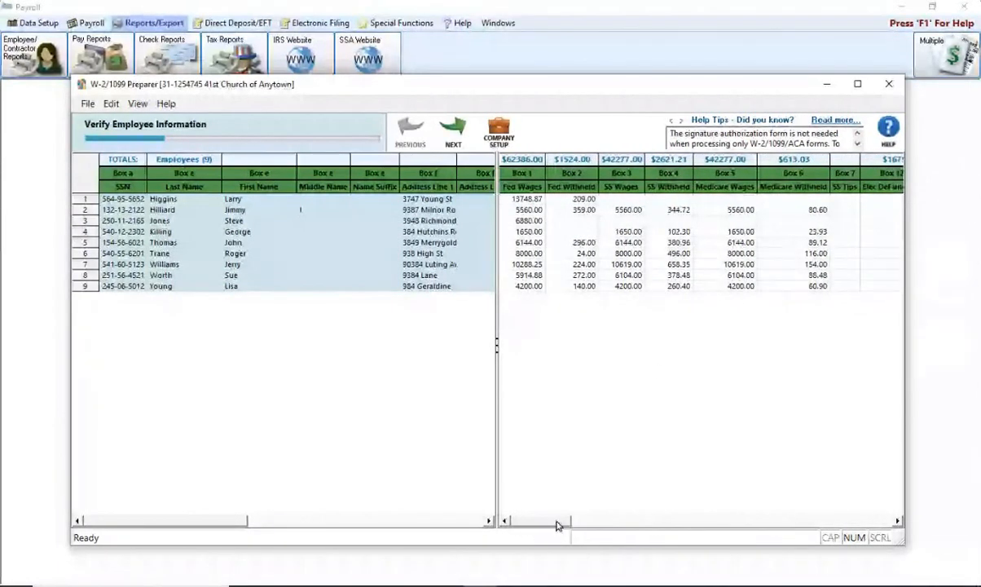
{"action": "left_click", "coordinate": [642, 523]}
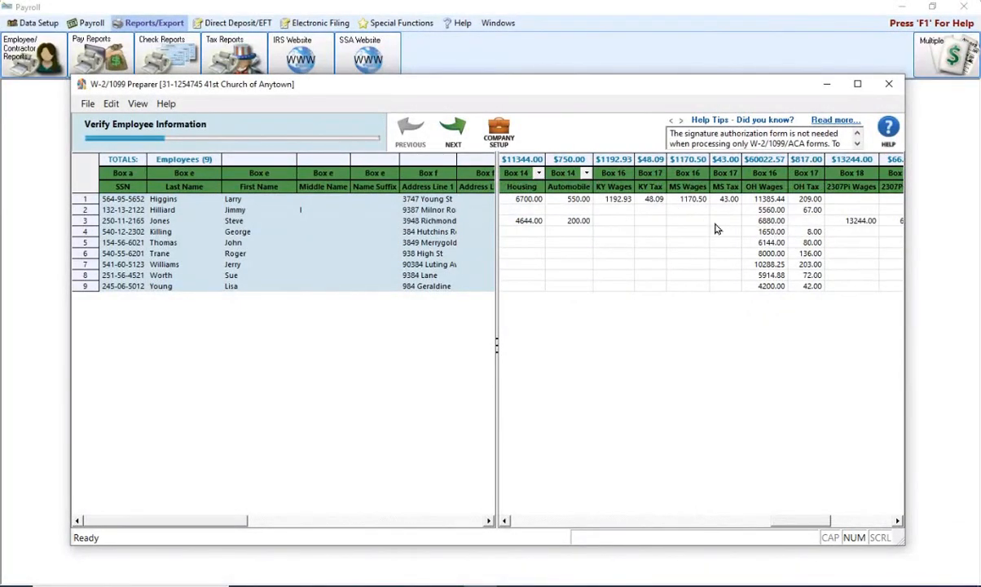
{"action": "left_click_drag", "start_coordinate": [818, 522], "coordinate": [838, 522]}
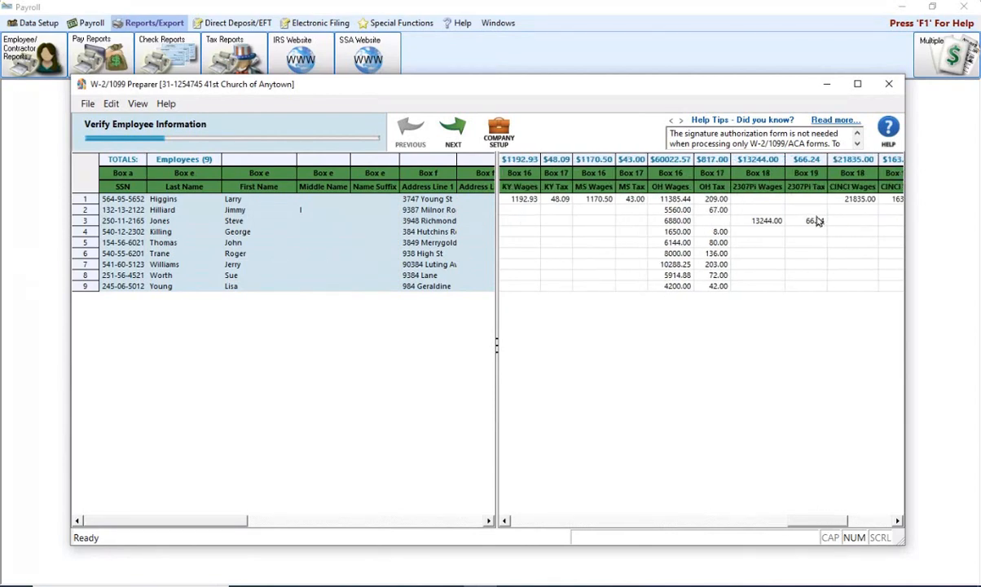
Inspect the third employee's OH wage detail records without changes, then advance to additional employee information
{"action": "double_click", "coordinate": [669, 220]}
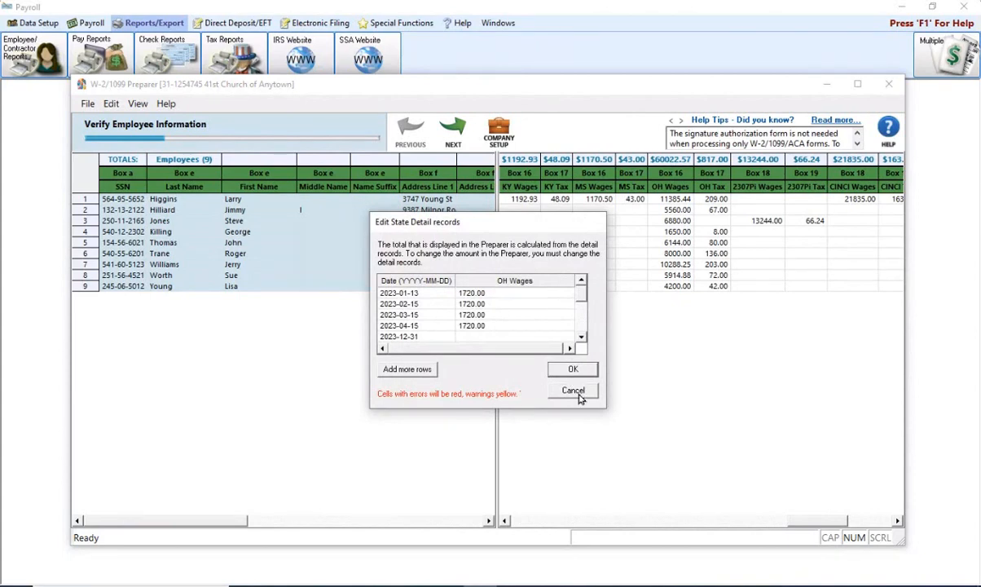
{"action": "left_click", "coordinate": [575, 391]}
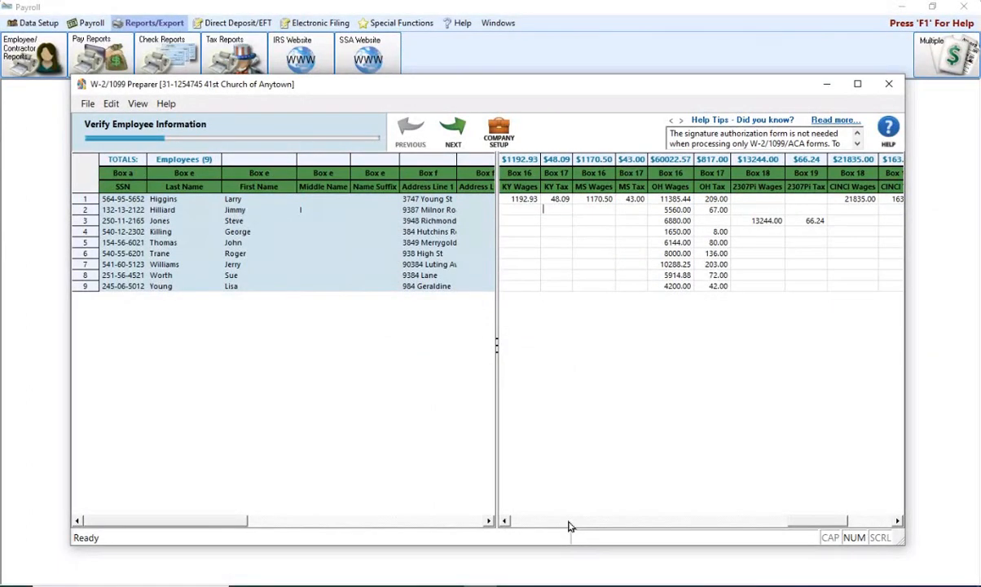
{"action": "left_click", "coordinate": [526, 522]}
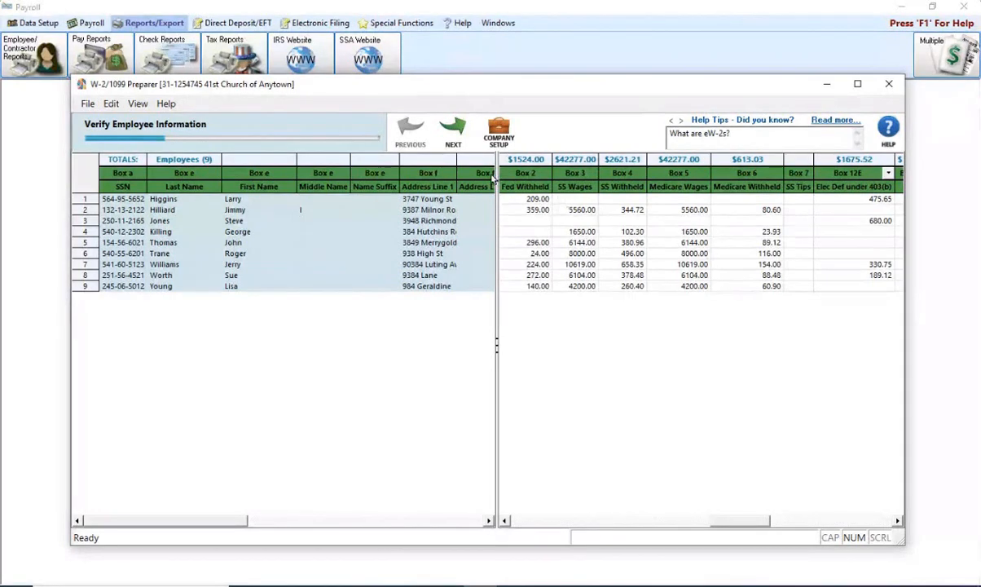
{"action": "left_click", "coordinate": [452, 131]}
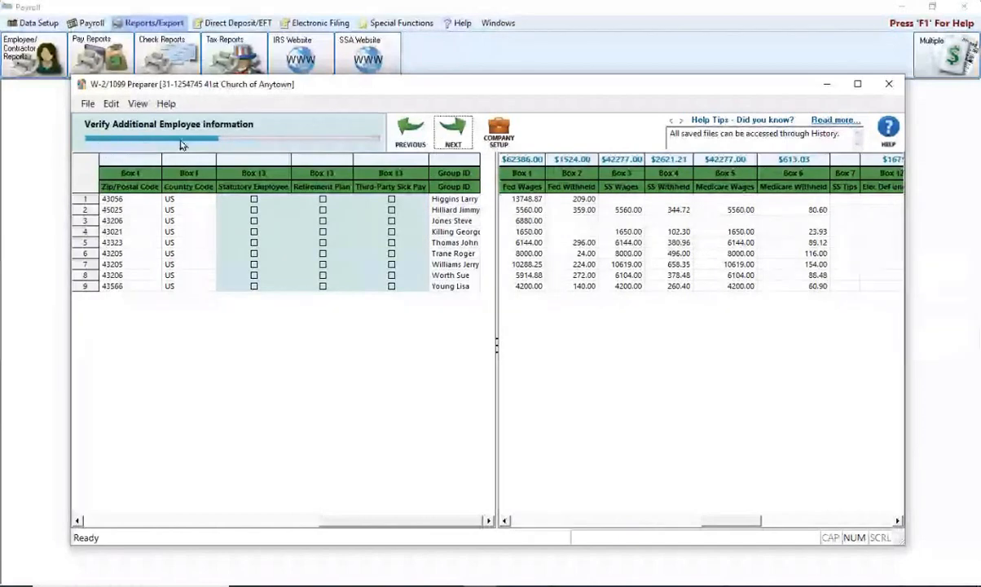
Pass federal and state verification, continuing without correcting the federal and school district warnings
{"action": "left_click", "coordinate": [454, 133]}
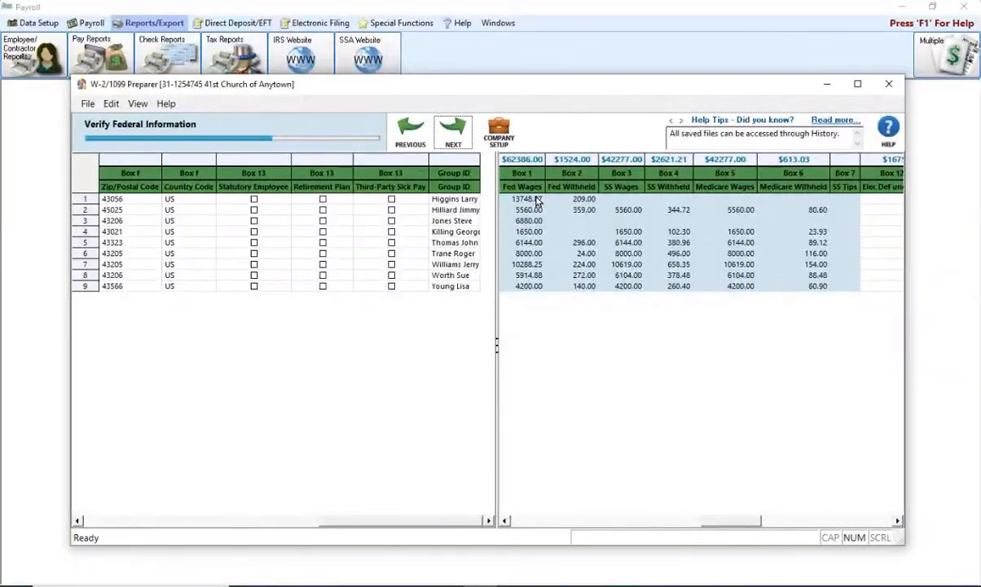
{"action": "left_click", "coordinate": [458, 130]}
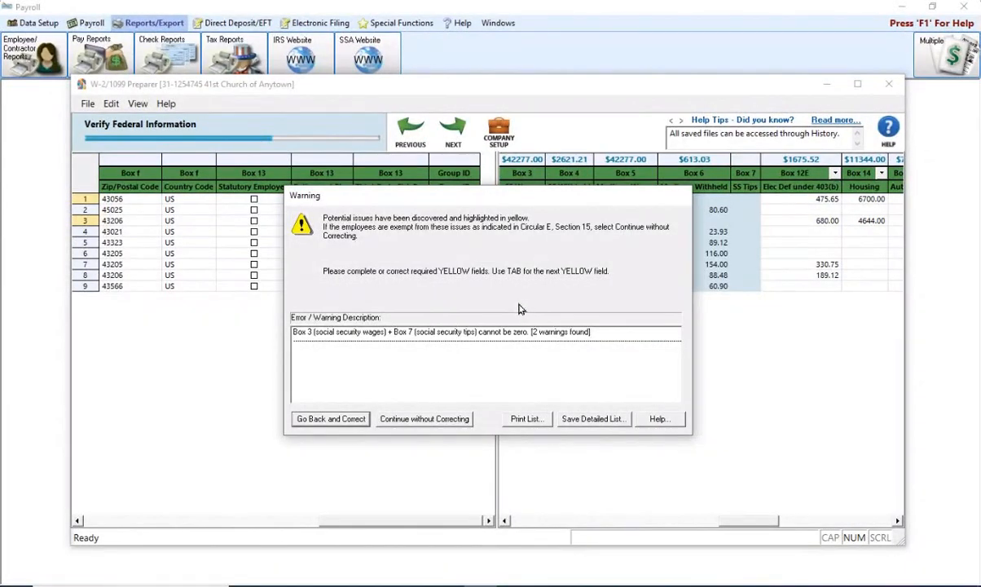
{"action": "left_click", "coordinate": [417, 419]}
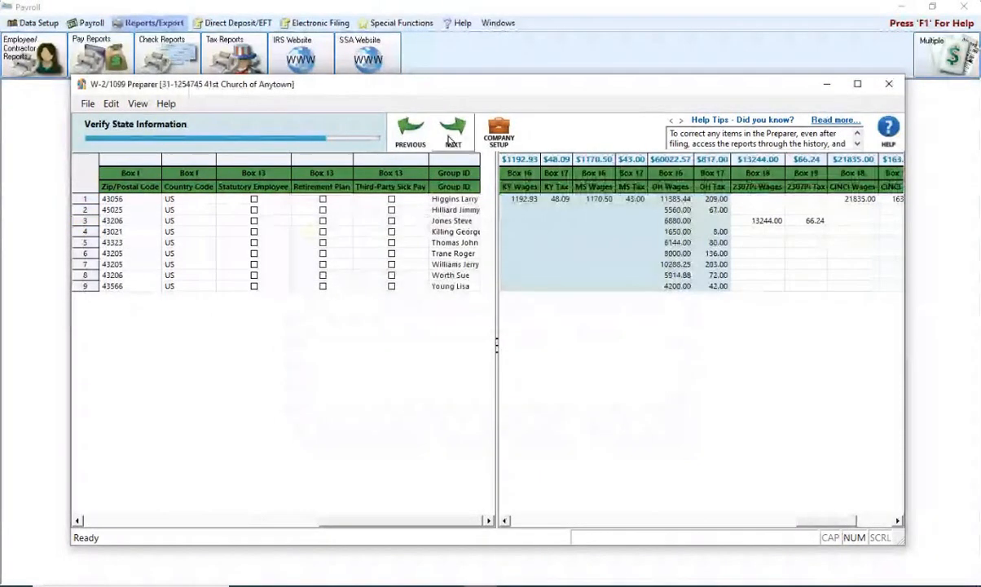
{"action": "left_click", "coordinate": [448, 139]}
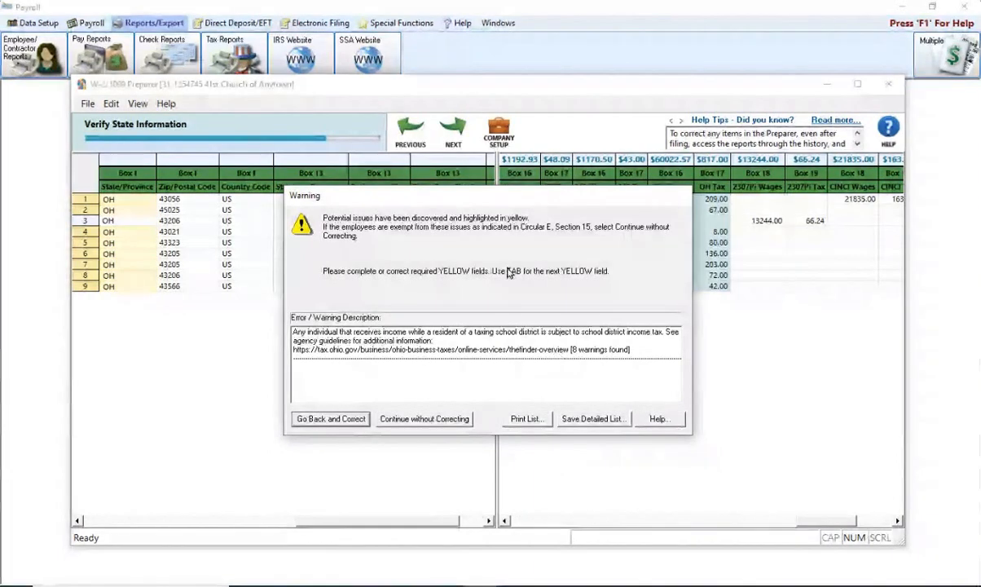
{"action": "left_click", "coordinate": [424, 419]}
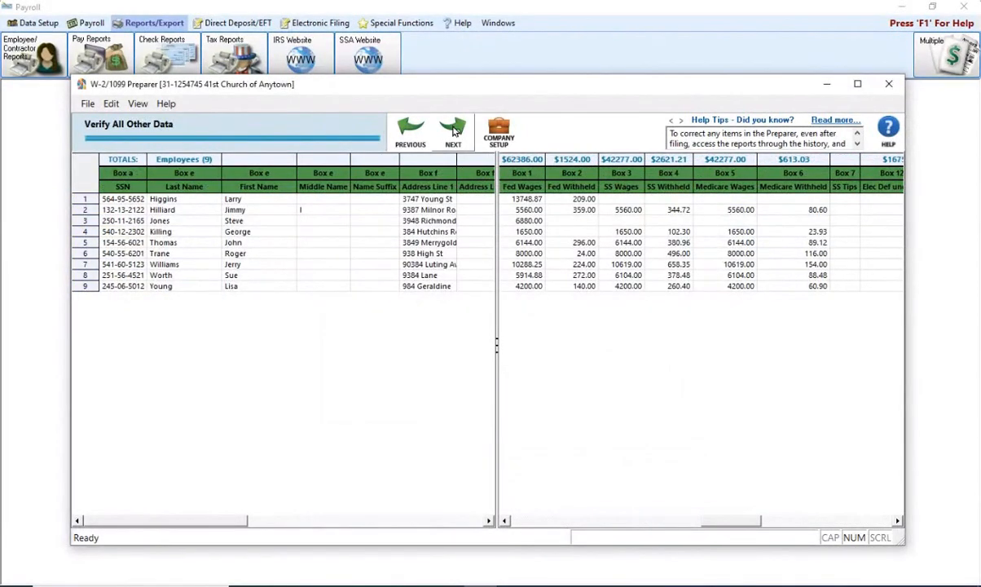
Complete the Verify All Other Data step for all 9 employees
{"action": "left_click", "coordinate": [454, 132]}
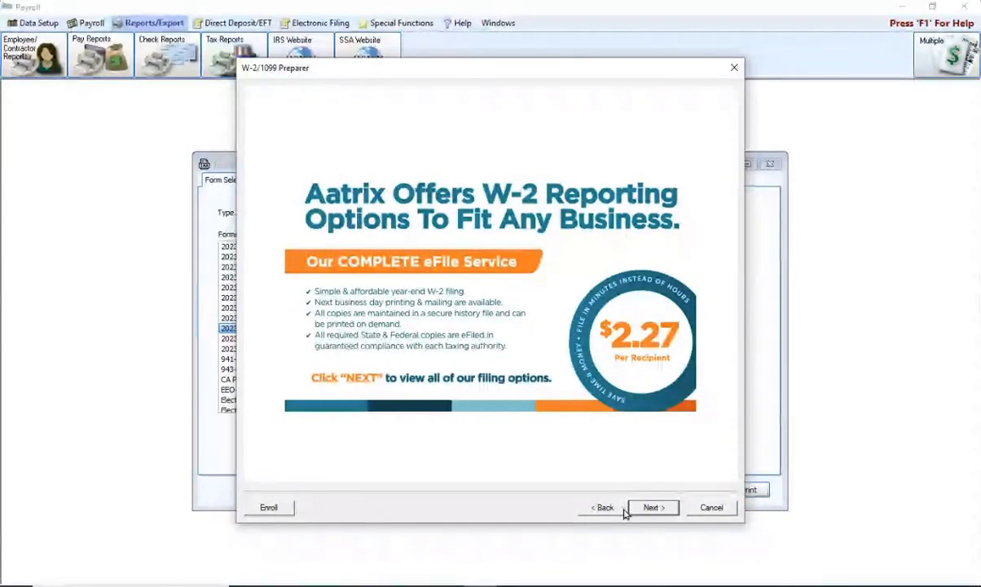
Move past the Aatrix advertisement page to the W-2 filing options
{"action": "left_click", "coordinate": [665, 509]}
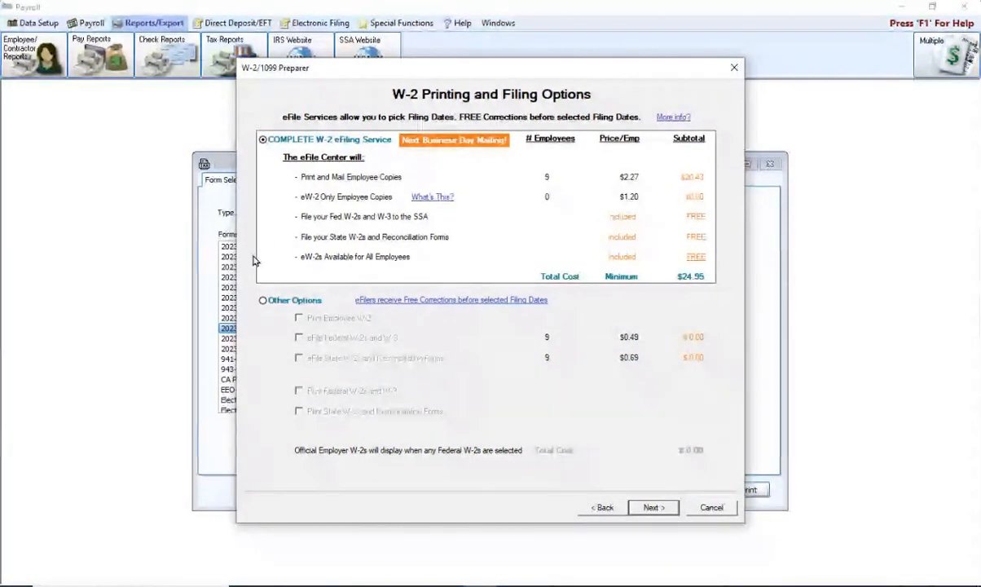
Choose Other Options with employee, federal and state W-2 printing plus federal and state eFiling, then continue
{"action": "left_click", "coordinate": [263, 301]}
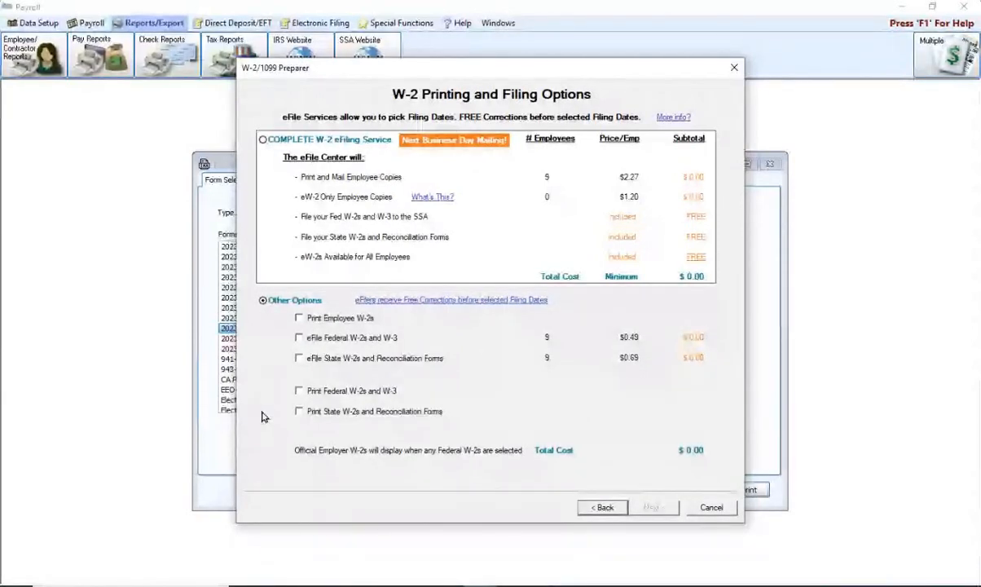
{"action": "left_click", "coordinate": [299, 319]}
{"action": "left_click", "coordinate": [299, 337]}
{"action": "left_click", "coordinate": [299, 357]}
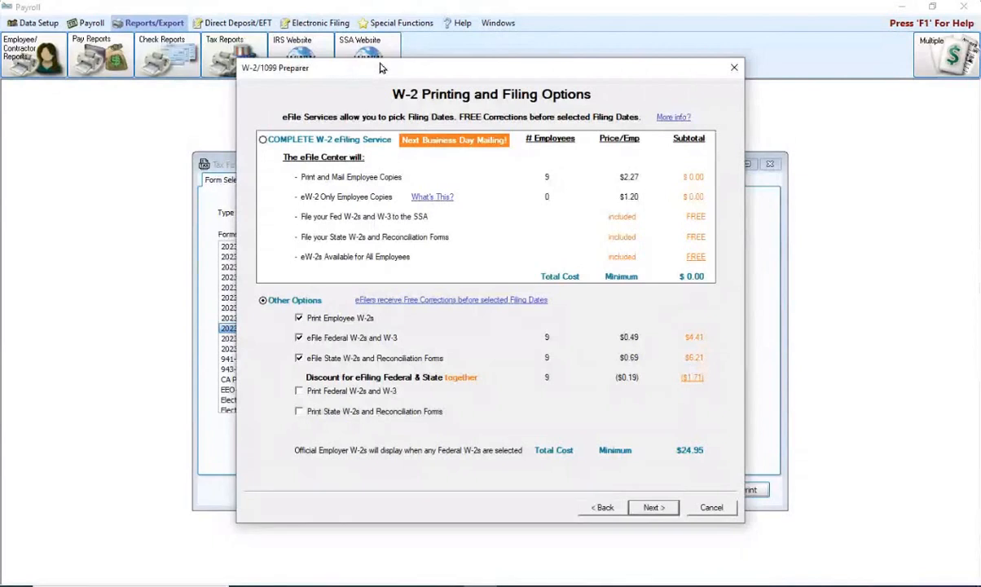
{"action": "left_click", "coordinate": [298, 391]}
{"action": "left_click", "coordinate": [299, 412]}
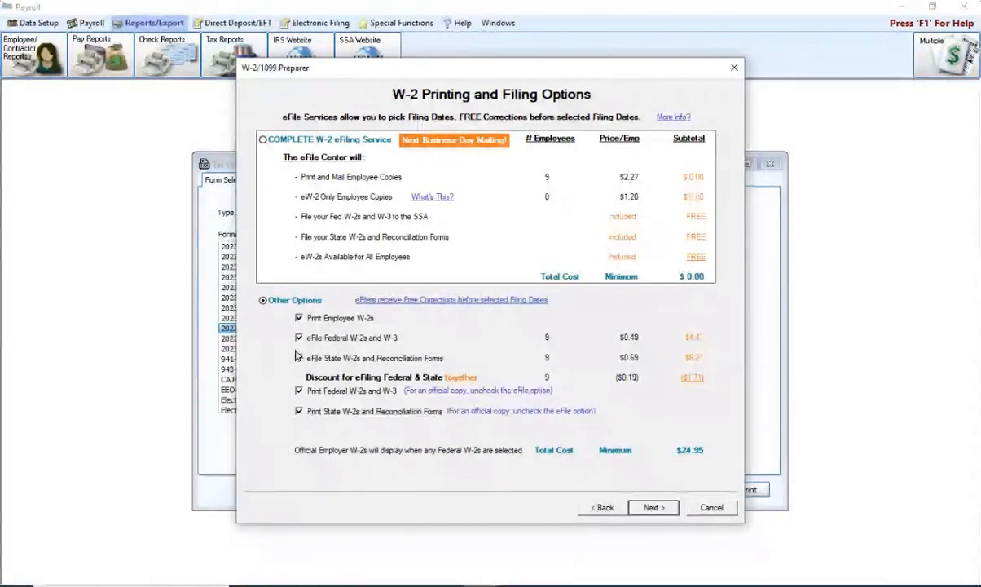
{"action": "left_click", "coordinate": [655, 507]}
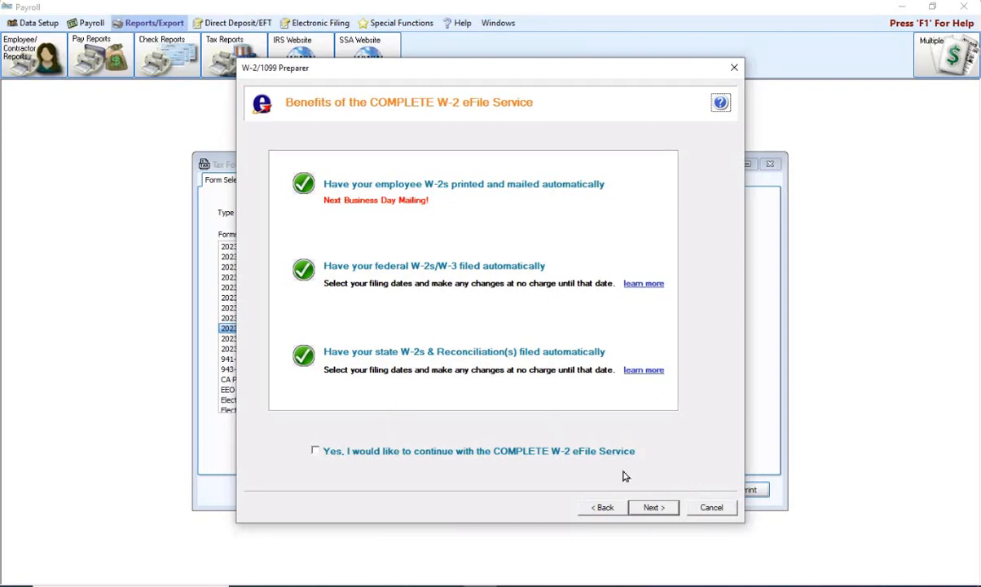
Move past the eFile benefits page, then return to the printing and filing options page
{"action": "left_click", "coordinate": [654, 509]}
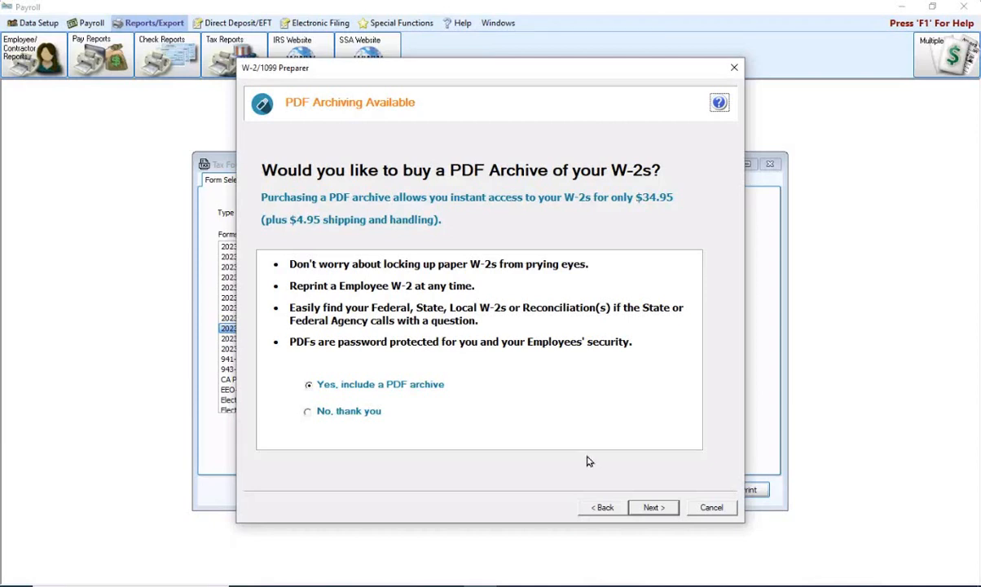
{"action": "left_click", "coordinate": [603, 508]}
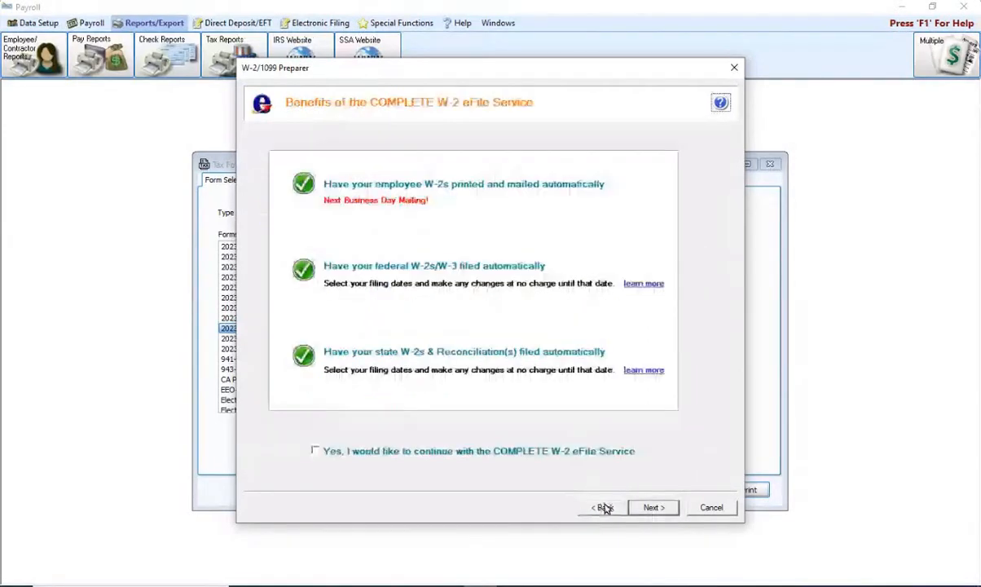
{"action": "left_click", "coordinate": [603, 507]}
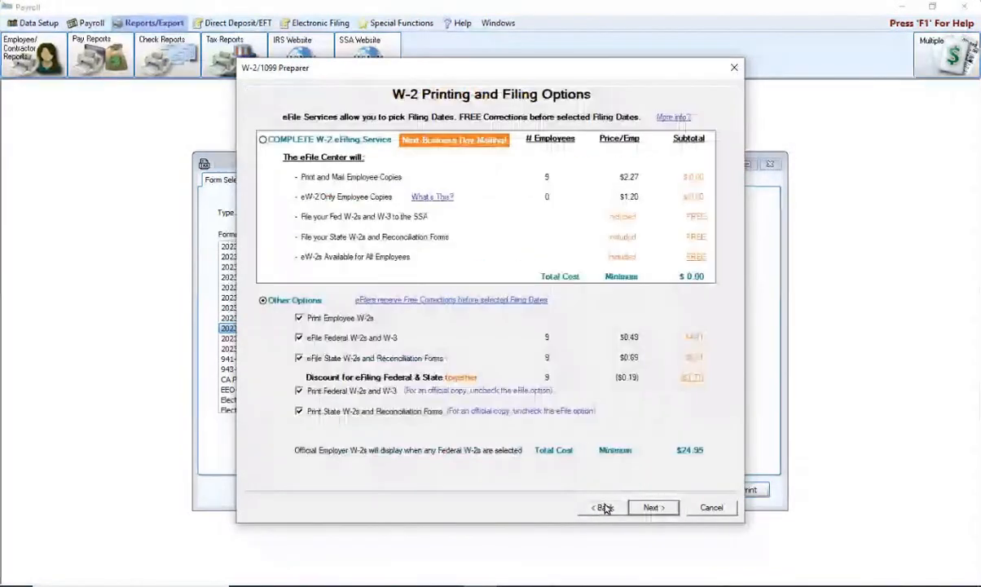
Clear federal and state W-2 eFiling, acknowledging both filing-requirement notices, leaving print-only options at $0.00
{"action": "left_click", "coordinate": [299, 338]}
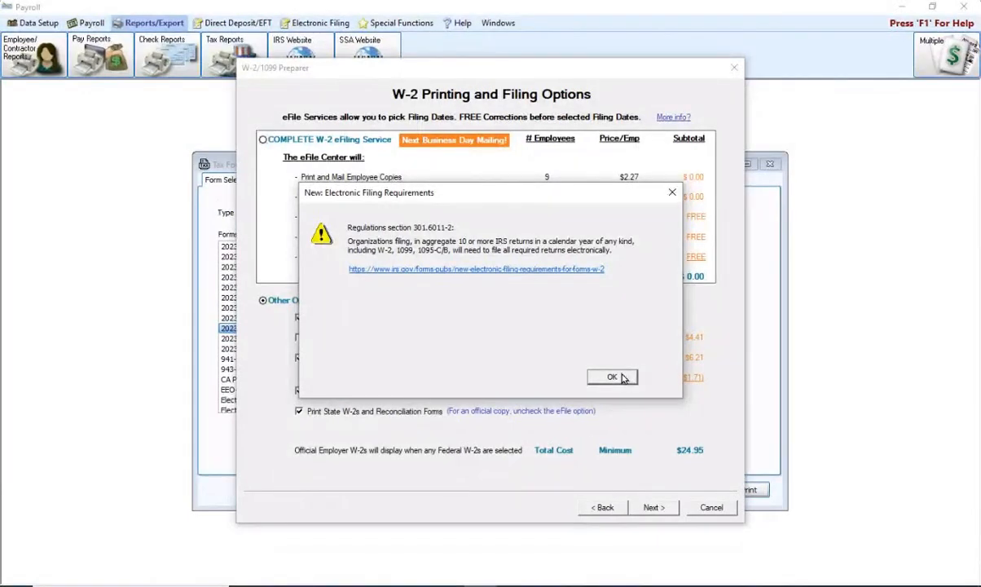
{"action": "left_click", "coordinate": [622, 377]}
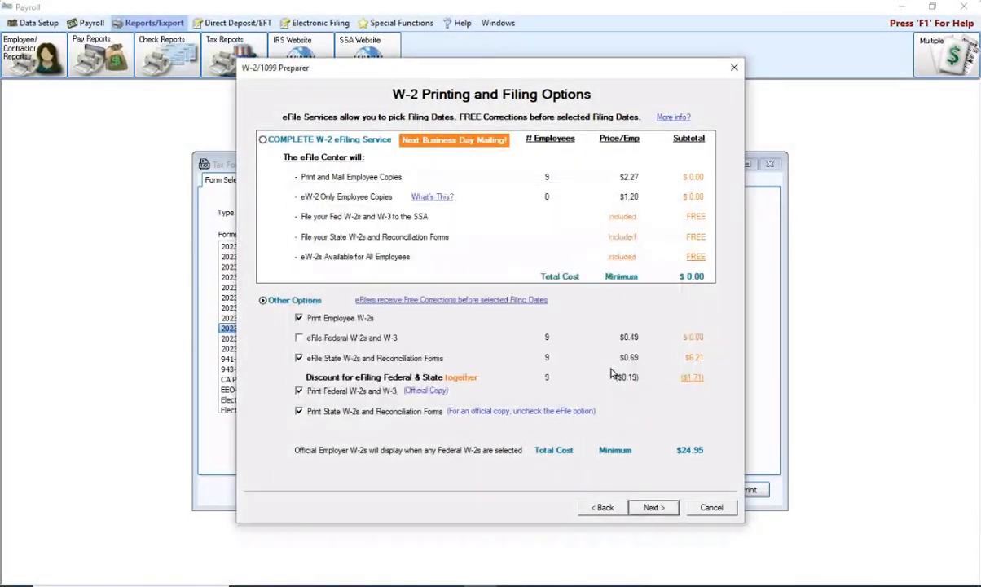
{"action": "left_click", "coordinate": [298, 359]}
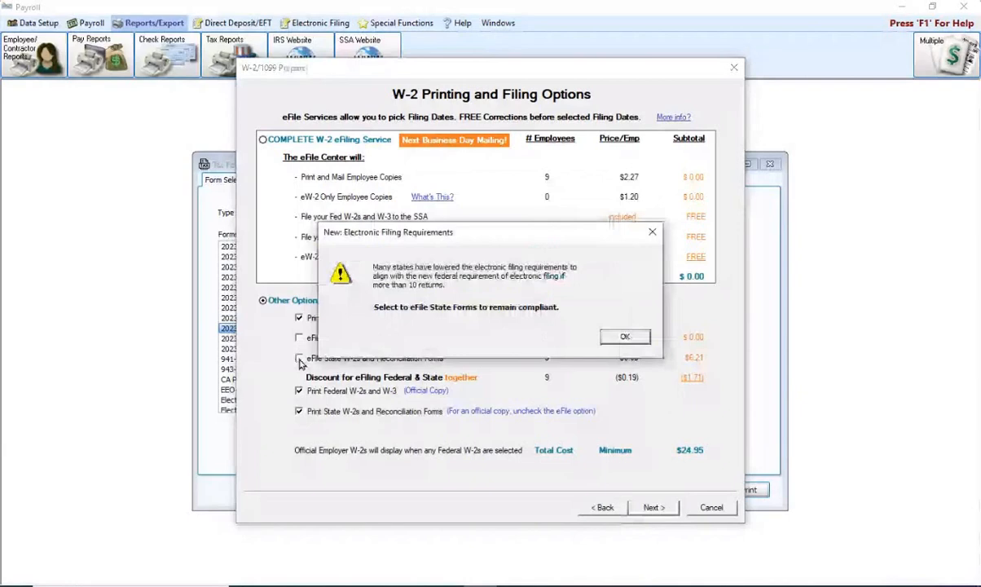
{"action": "left_click", "coordinate": [623, 337]}
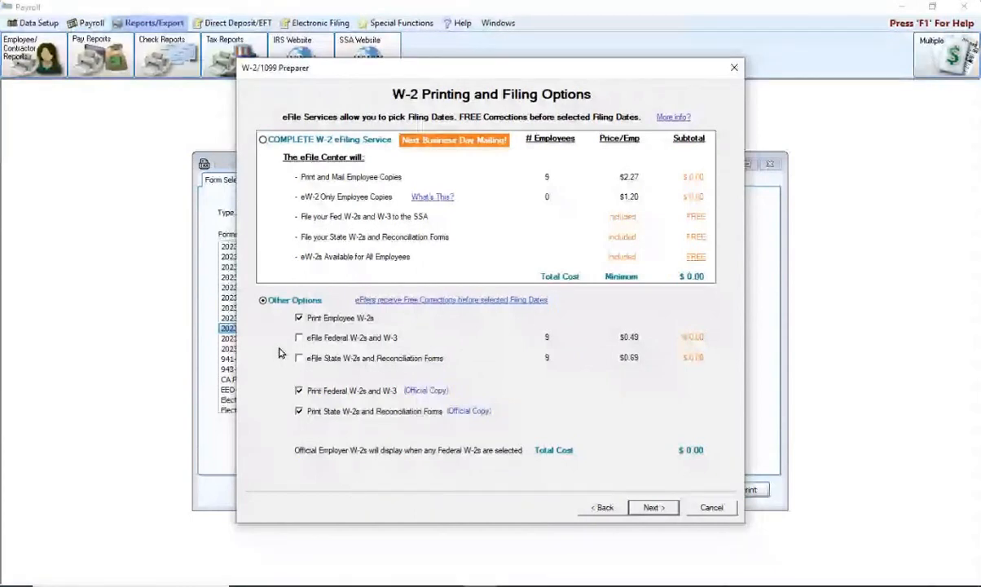
{"action": "left_click", "coordinate": [652, 508]}
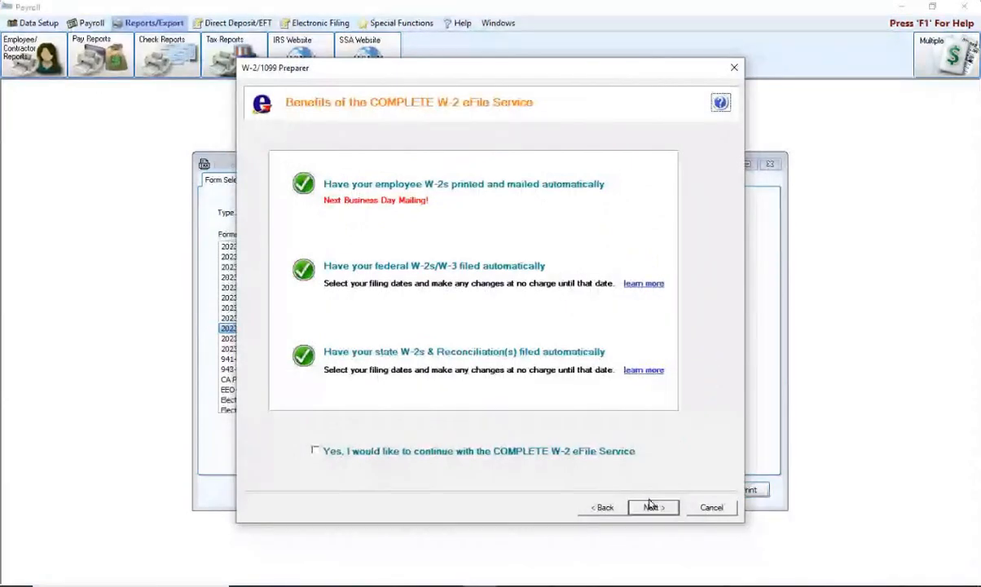
Skip the complete eFile service, keep Kentucky, Mississippi and Ohio, and generate the reports
{"action": "left_click", "coordinate": [652, 507]}
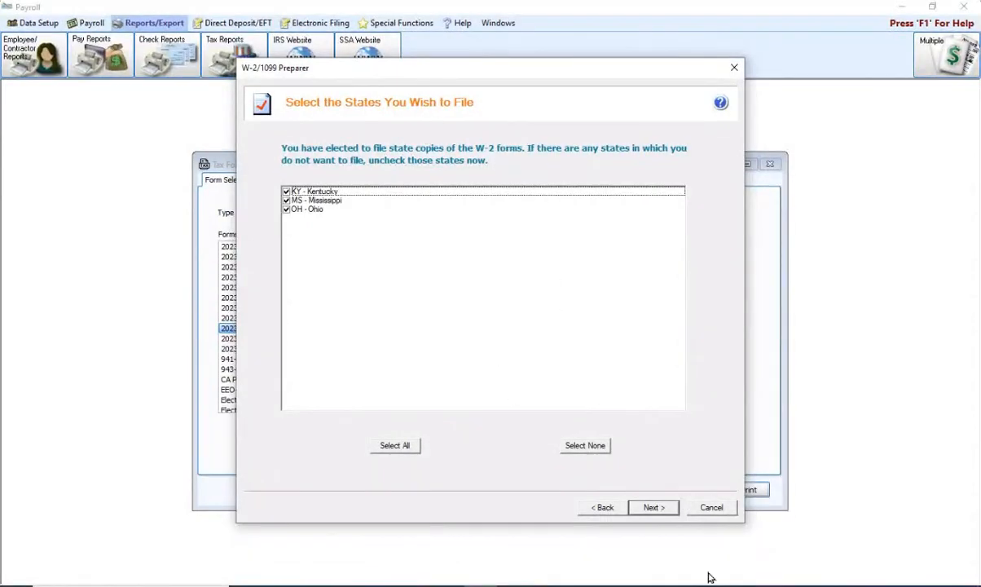
{"action": "left_click", "coordinate": [652, 510]}
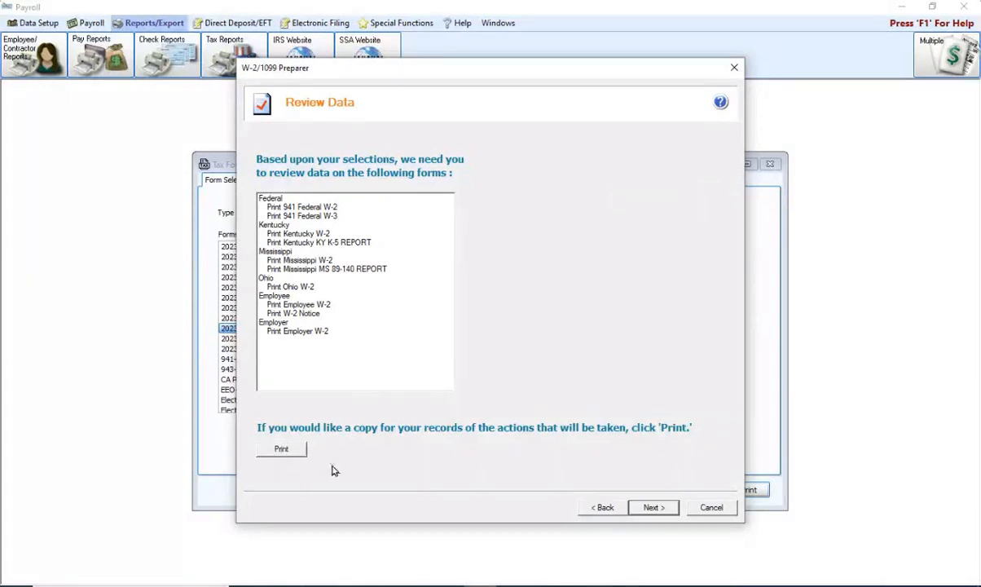
{"action": "left_click", "coordinate": [654, 507]}
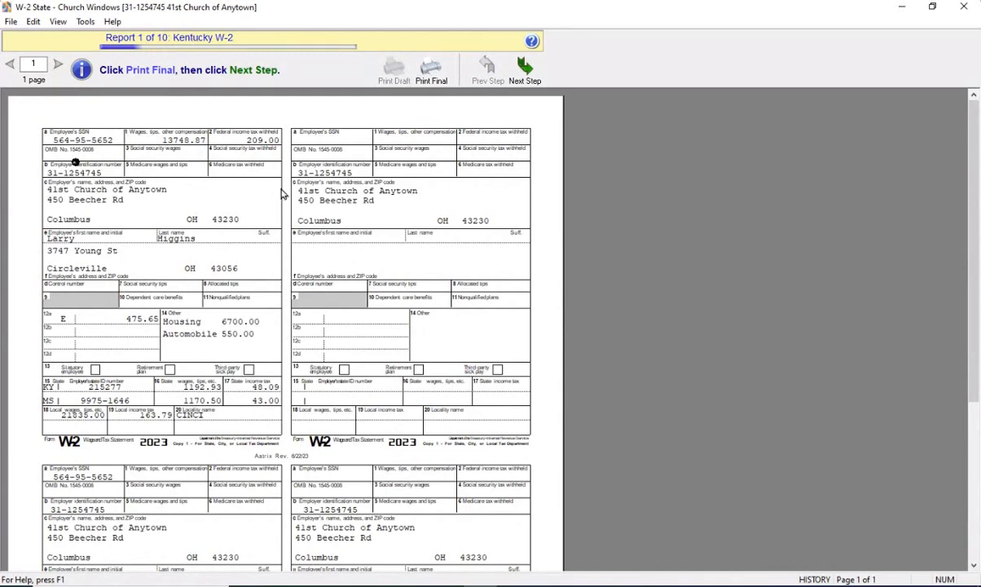
Review the Kentucky W-2 preview, cancel its final print, and advance to the Mississippi W-2
{"action": "scroll", "coordinate": [273, 237], "scroll_direction": "down", "scroll_amount": 5}
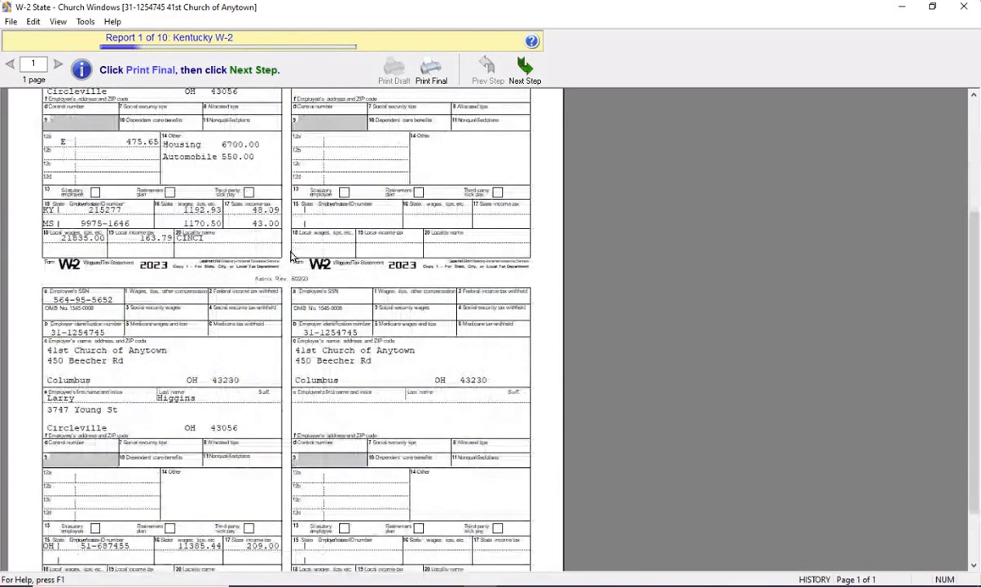
{"action": "scroll", "coordinate": [278, 241], "scroll_direction": "down", "scroll_amount": 2}
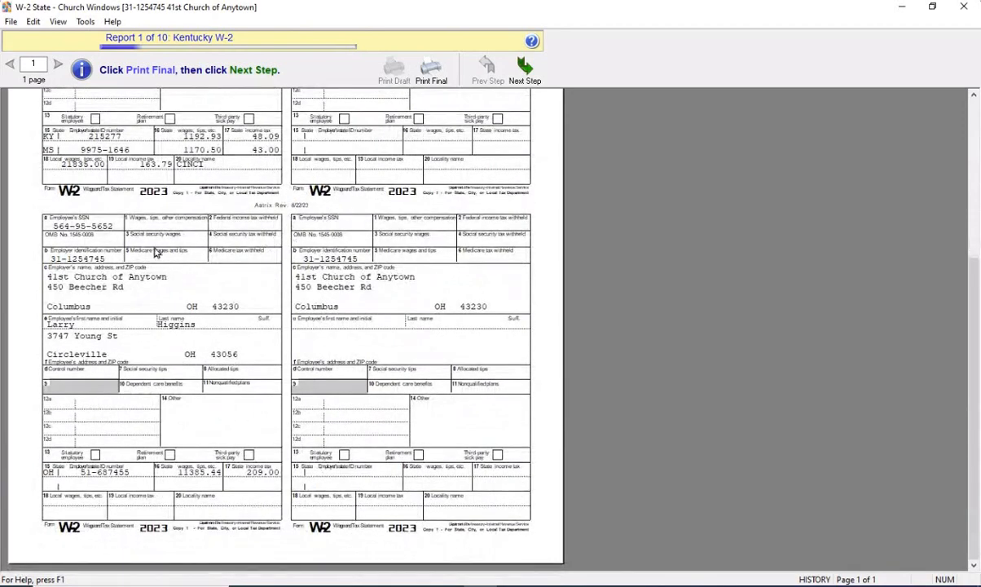
{"action": "scroll", "coordinate": [155, 252], "scroll_direction": "up", "scroll_amount": 7}
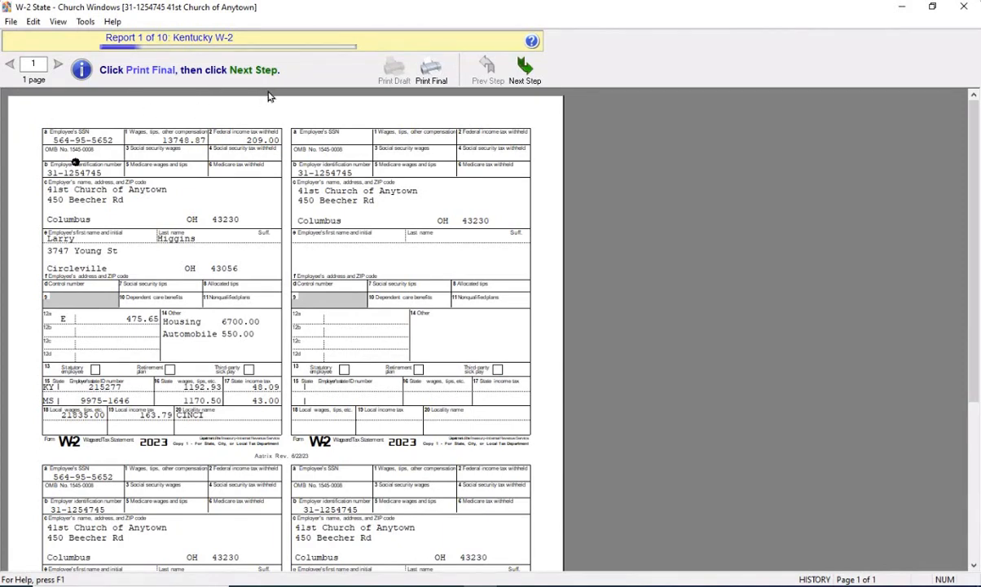
{"action": "left_click", "coordinate": [431, 70]}
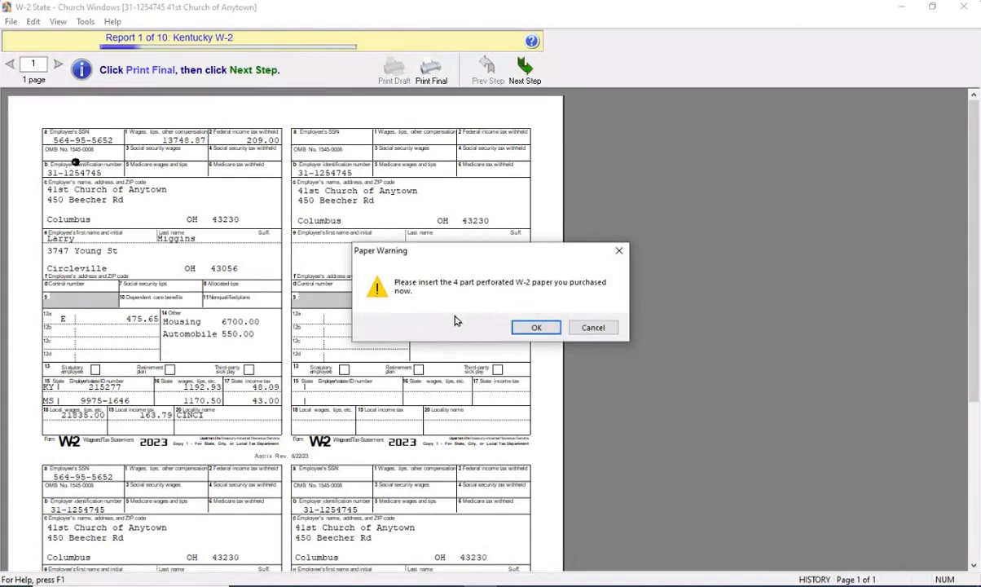
{"action": "left_click", "coordinate": [537, 327]}
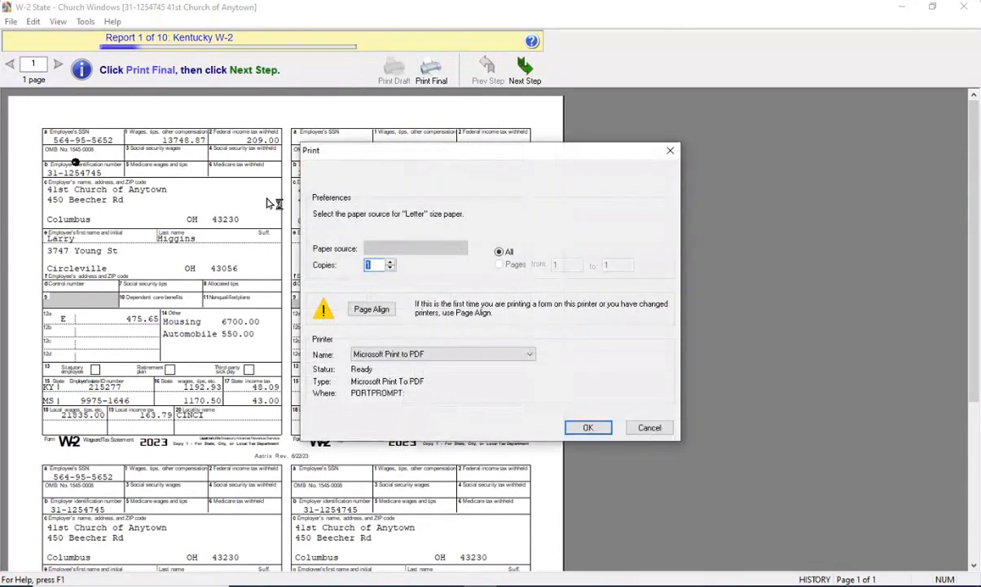
{"action": "left_click", "coordinate": [645, 429]}
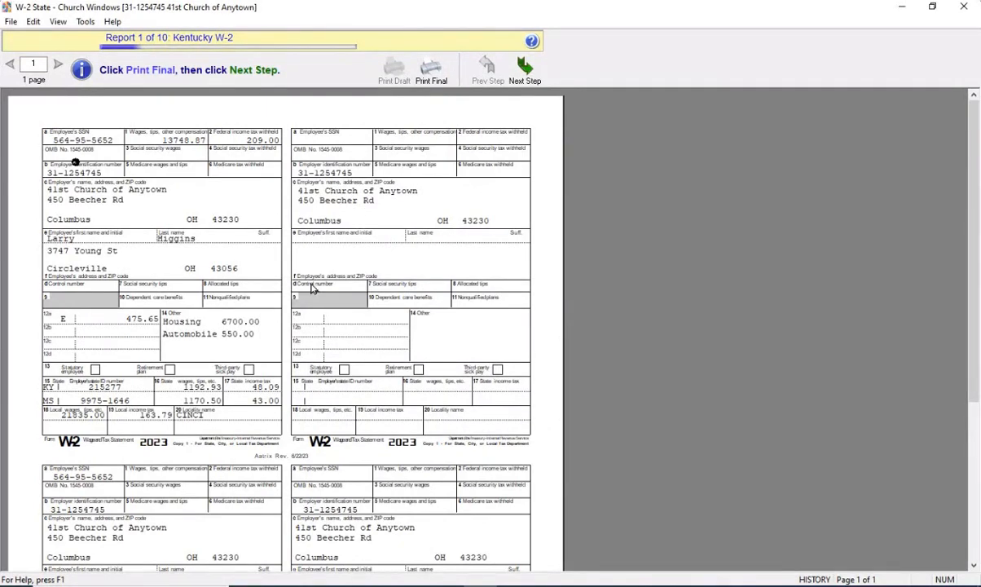
{"action": "left_click", "coordinate": [524, 70]}
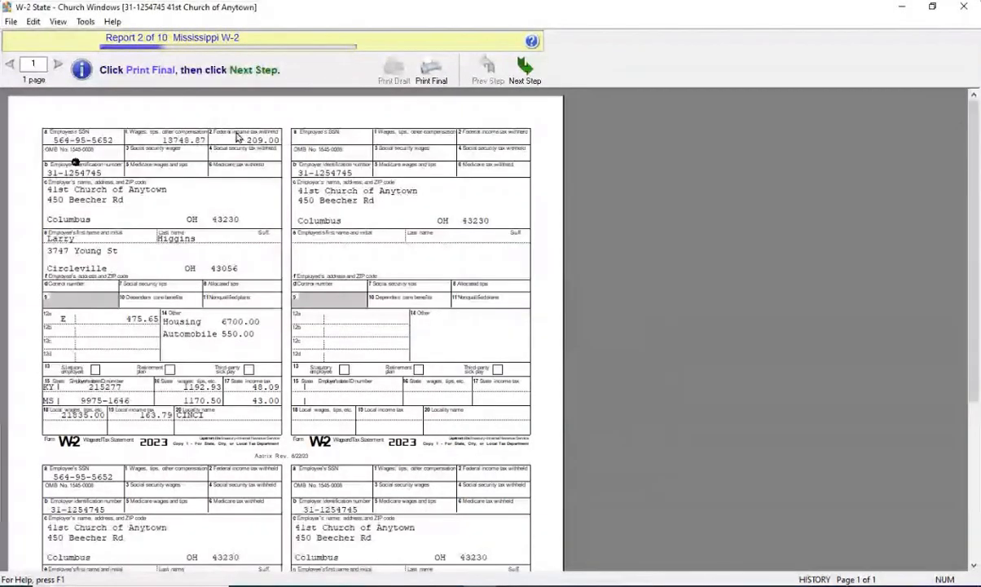
Cancel the Mississippi W-2 final print after the paper warning, then advance to the Ohio W-2
{"action": "left_click", "coordinate": [432, 74]}
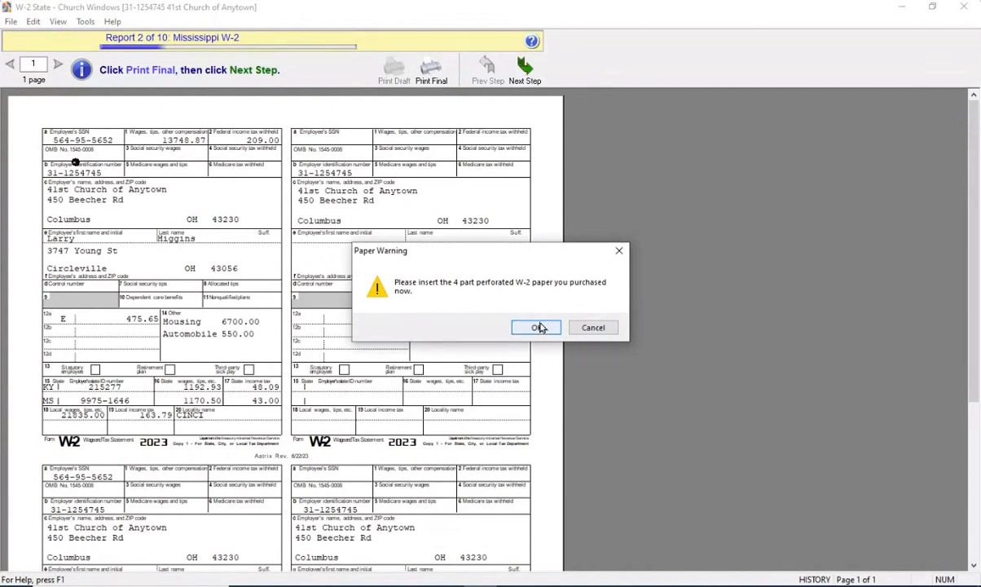
{"action": "left_click", "coordinate": [537, 327]}
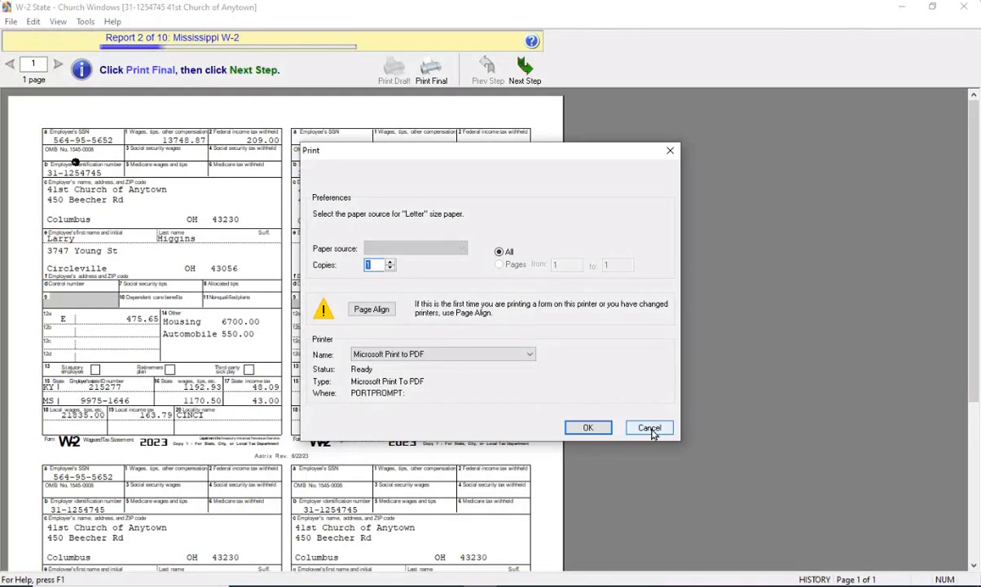
{"action": "left_click", "coordinate": [650, 429]}
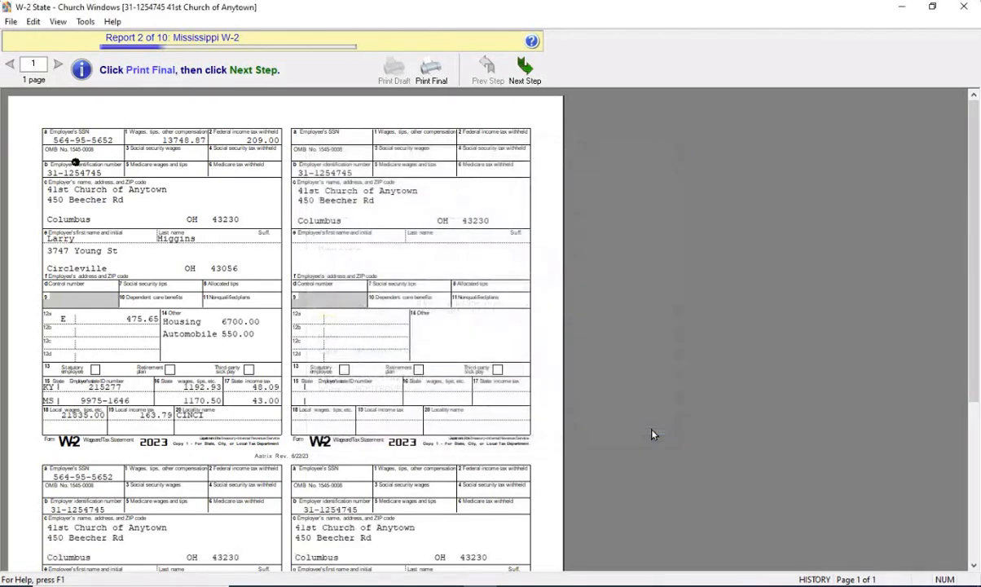
{"action": "left_click", "coordinate": [525, 67]}
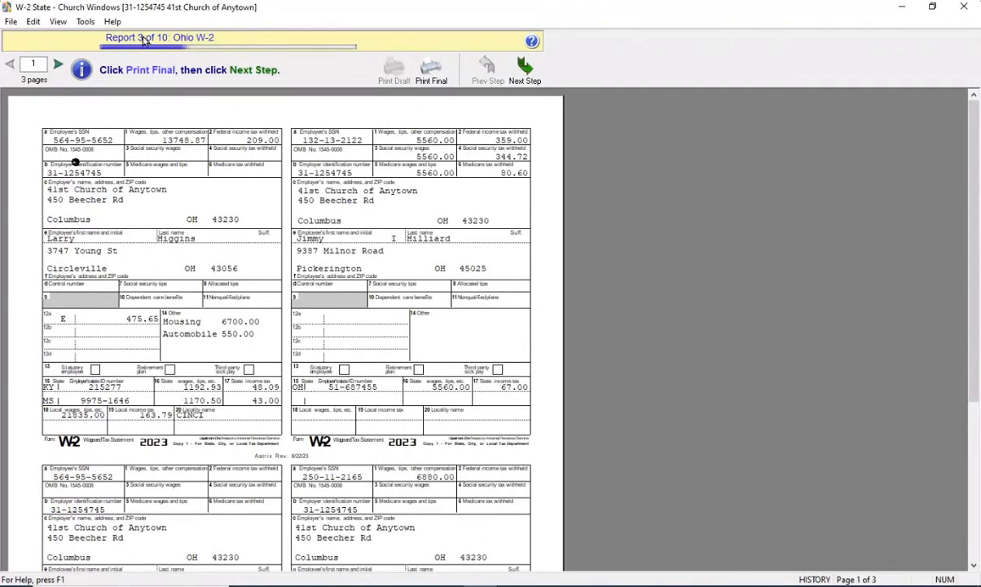
Leave the Ohio W-2 report without printing it
{"action": "left_click", "coordinate": [526, 73]}
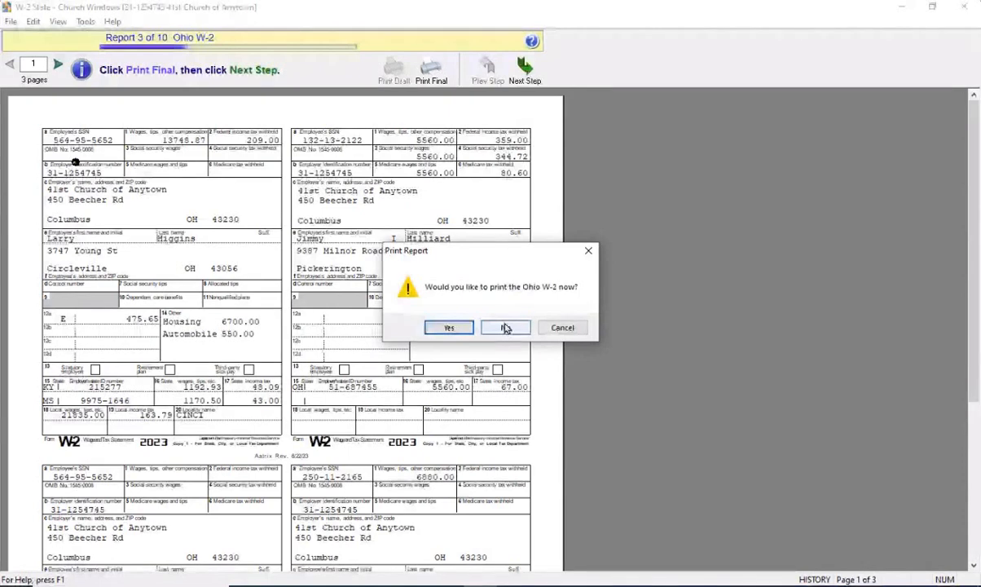
{"action": "left_click", "coordinate": [505, 328]}
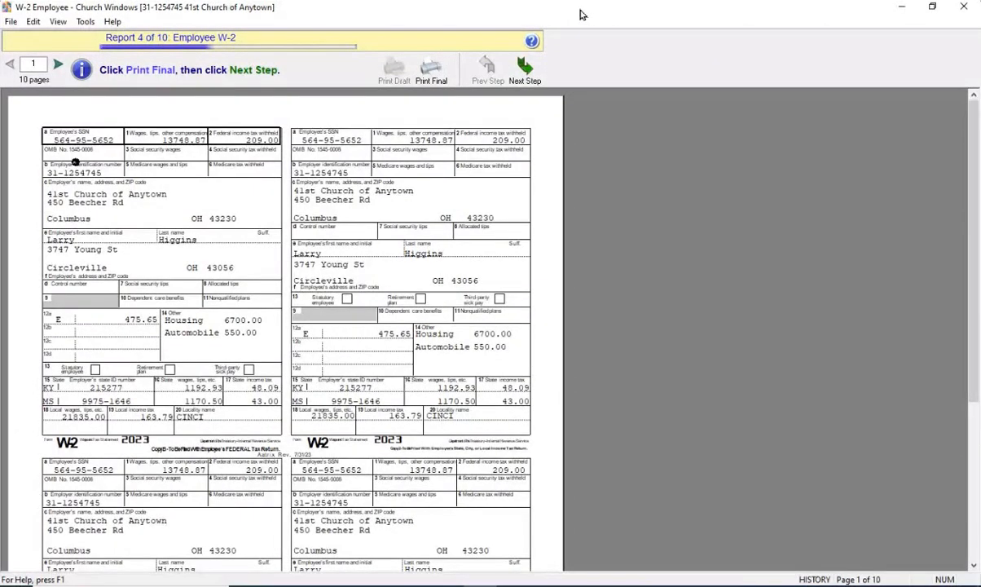
View pages 2 and 3 of the Employee W-2s, then move on without printing them
{"action": "left_click", "coordinate": [58, 65]}
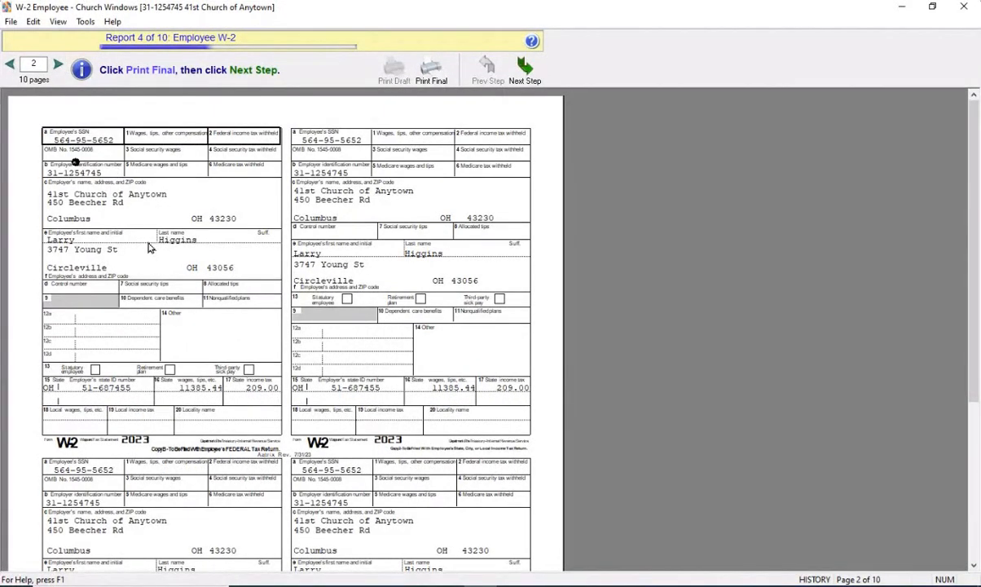
{"action": "left_click", "coordinate": [58, 67]}
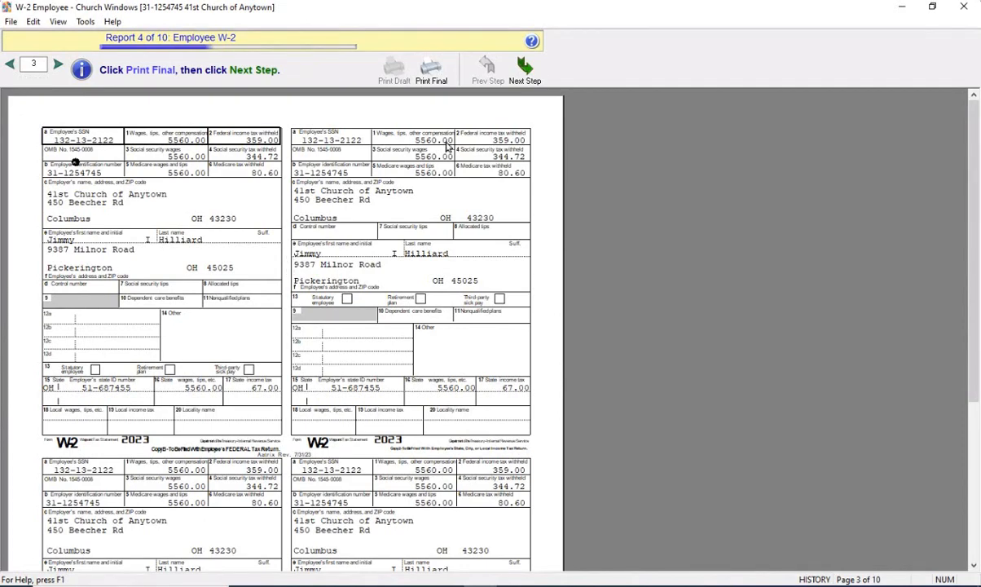
{"action": "left_click", "coordinate": [524, 68]}
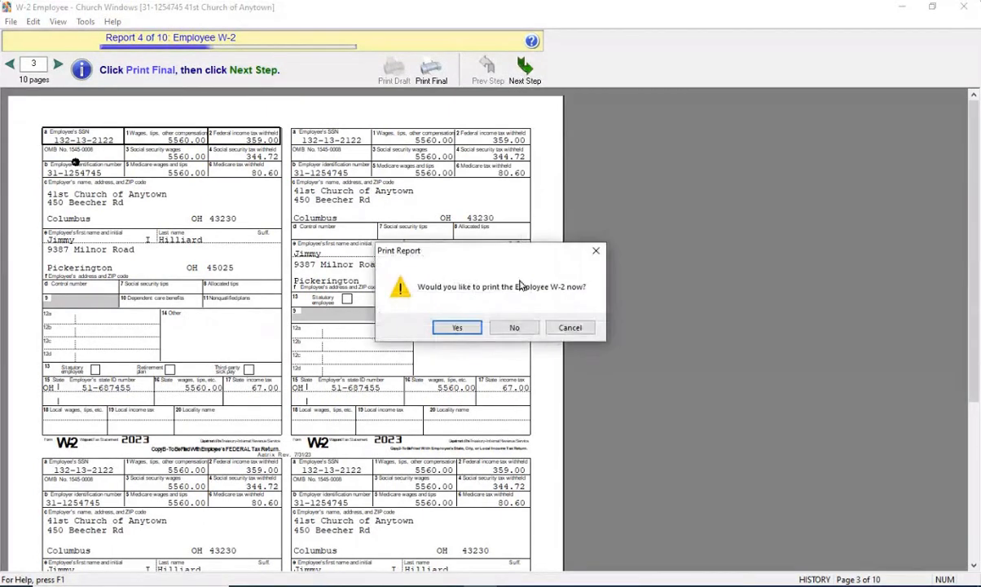
{"action": "left_click", "coordinate": [509, 326]}
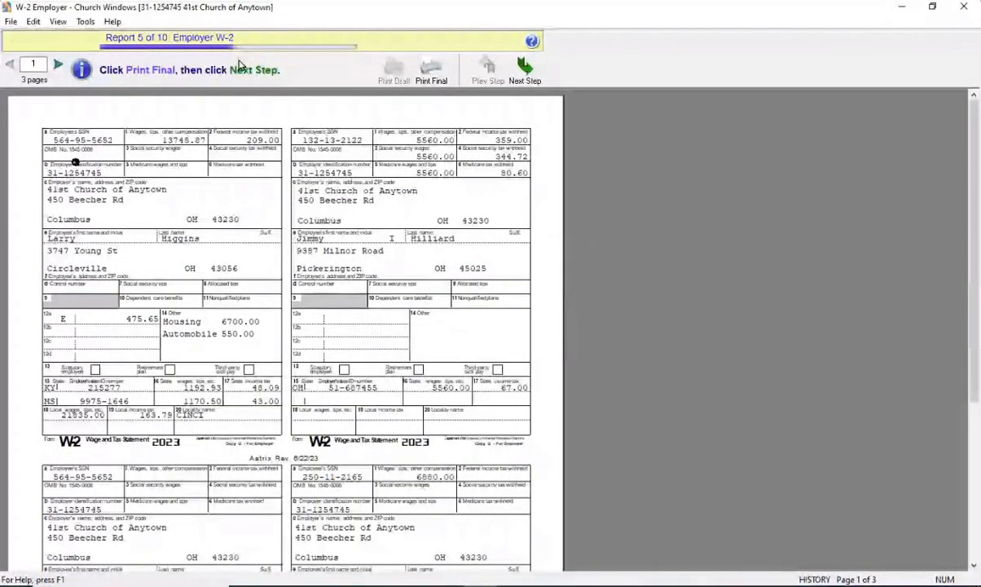
Cancel the Employer W-2 final print after confirming the paper warning
{"action": "left_click", "coordinate": [433, 75]}
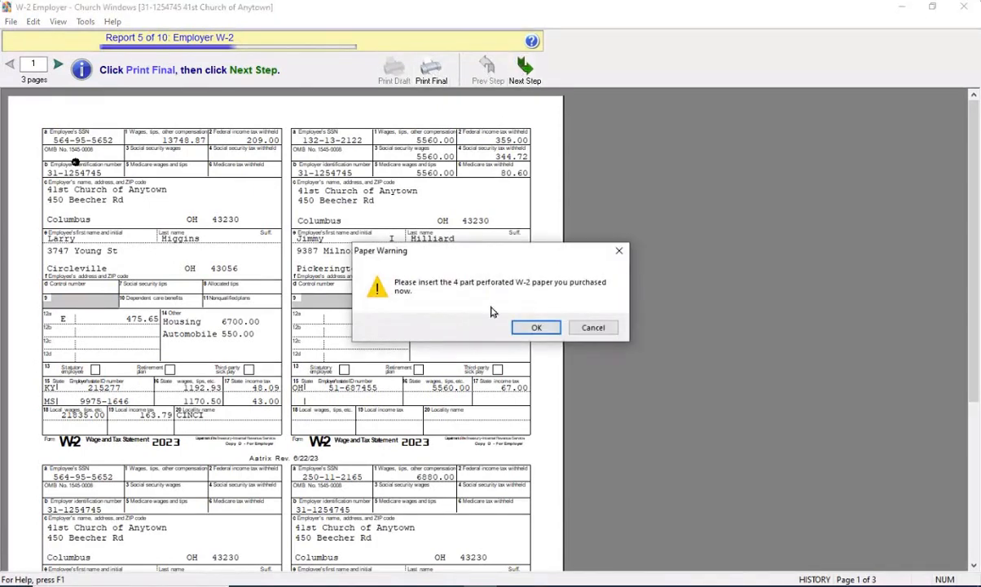
{"action": "left_click", "coordinate": [535, 328]}
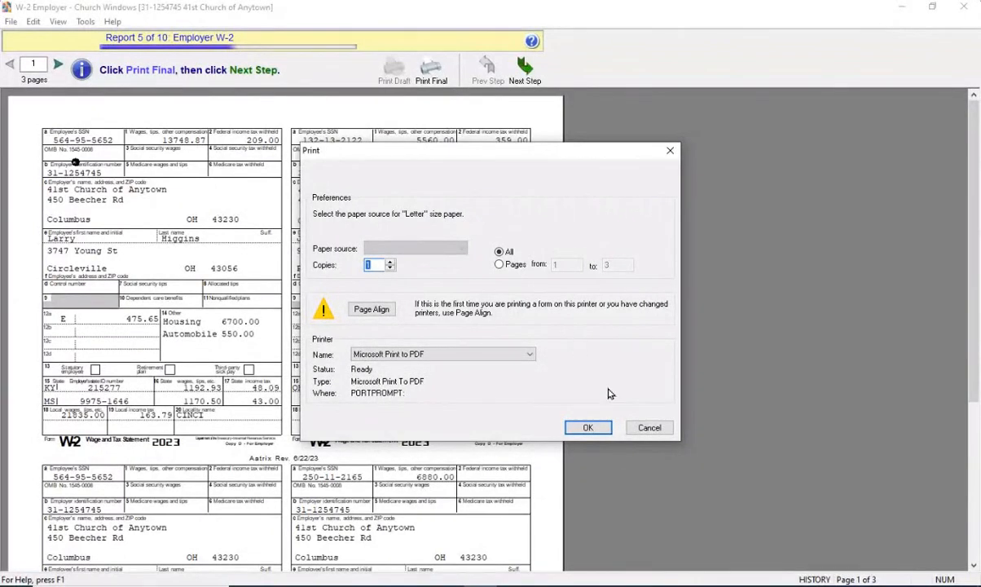
{"action": "left_click", "coordinate": [655, 430]}
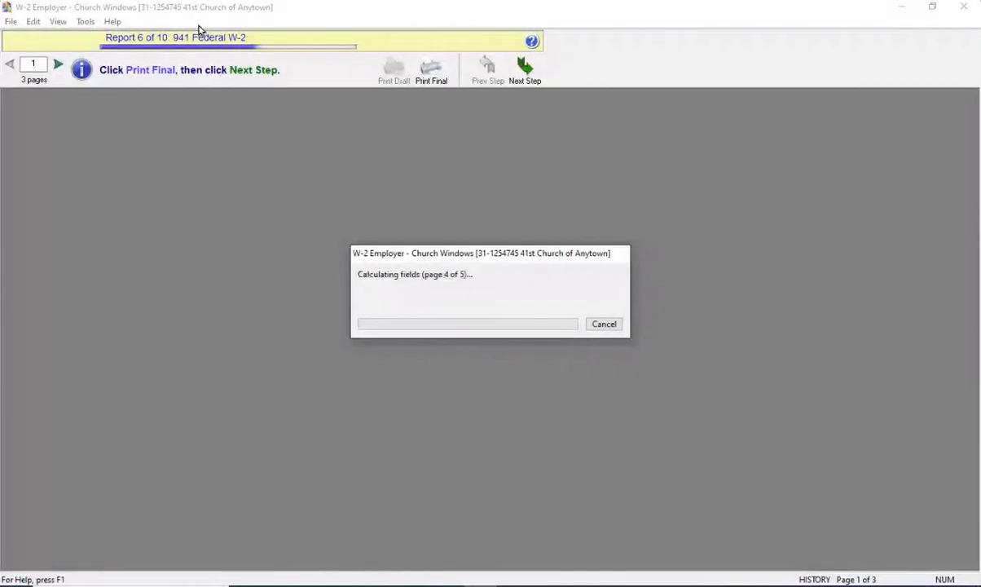
Look over the 941 Federal W-2 and advance to the W-3 without printing
{"action": "scroll", "coordinate": [379, 277], "scroll_direction": "down", "scroll_amount": 5}
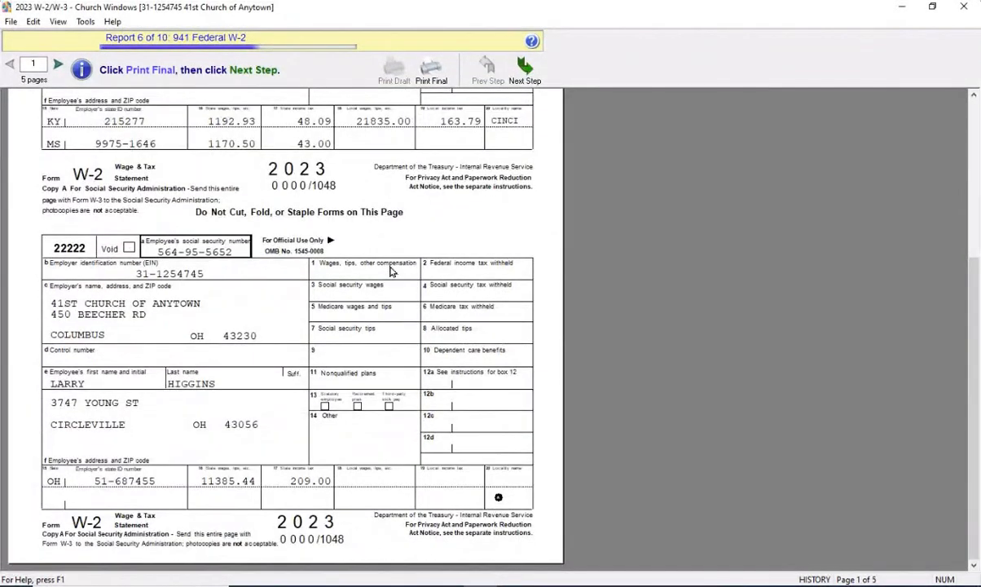
{"action": "scroll", "coordinate": [375, 256], "scroll_direction": "up", "scroll_amount": 5}
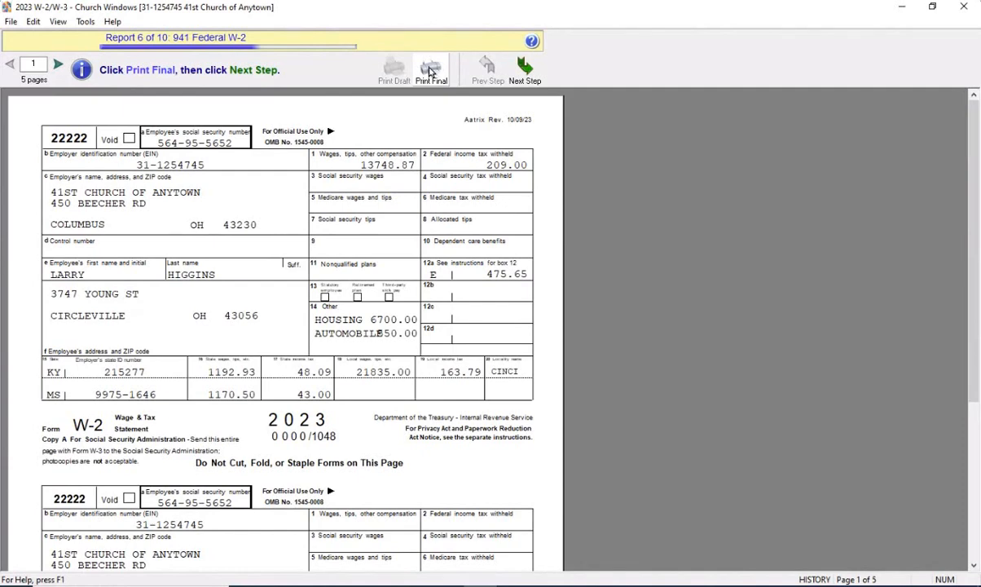
{"action": "left_click", "coordinate": [522, 72]}
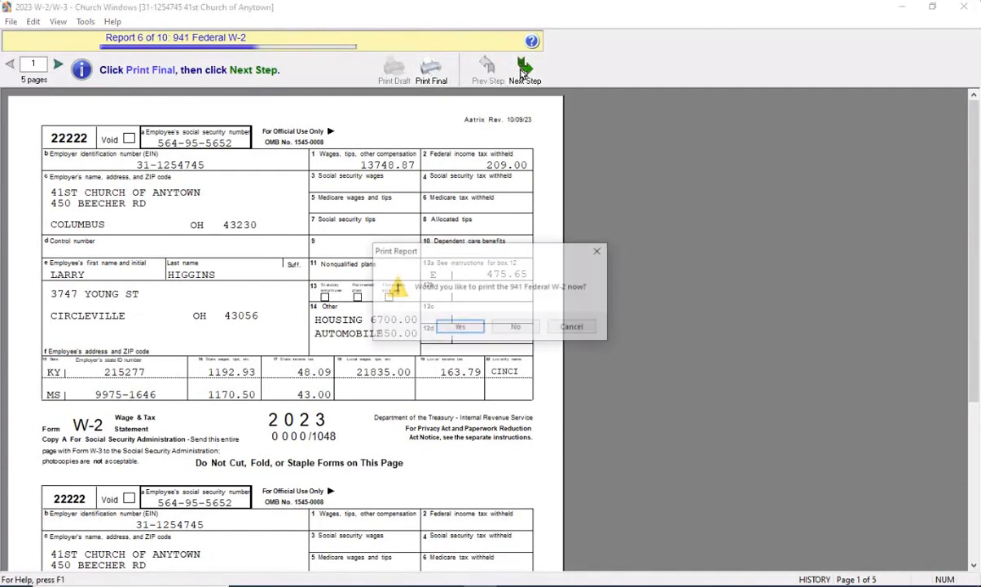
{"action": "left_click", "coordinate": [519, 328]}
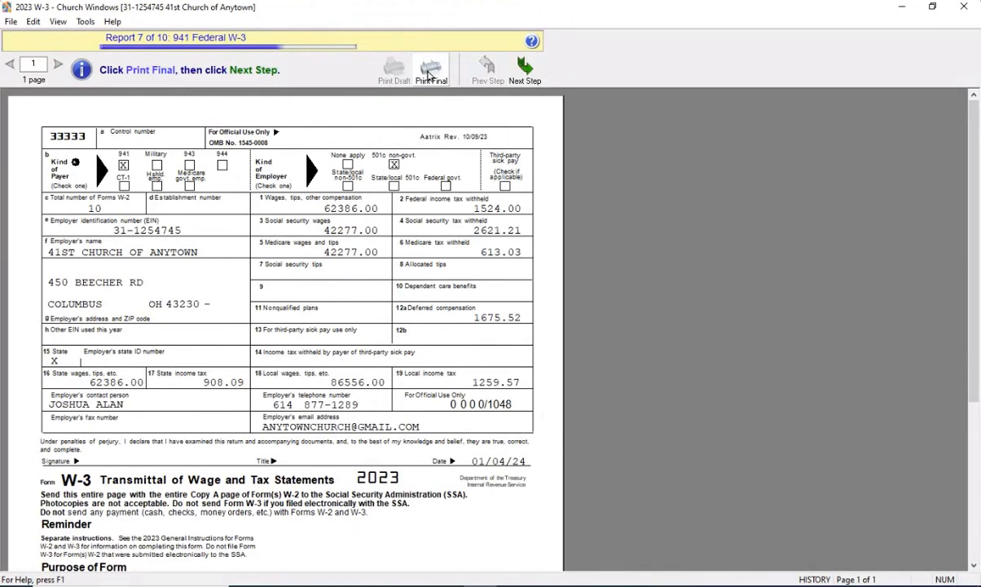
Look over the 941 Federal W-3 and advance to Kentucky K-5 without printing
{"action": "scroll", "coordinate": [420, 127], "scroll_direction": "down", "scroll_amount": 3}
{"action": "scroll", "coordinate": [420, 127], "scroll_direction": "up", "scroll_amount": 3}
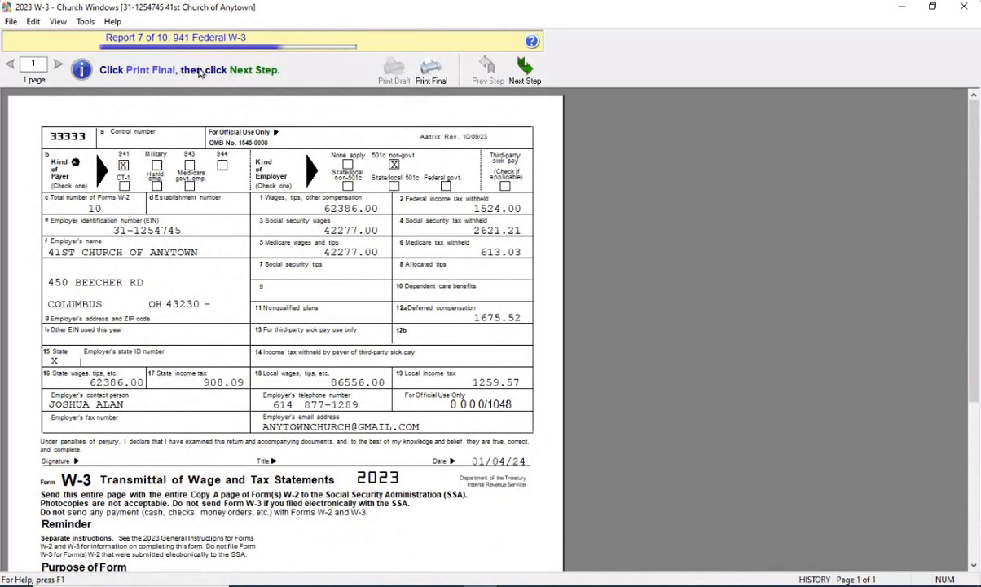
{"action": "left_click", "coordinate": [494, 65]}
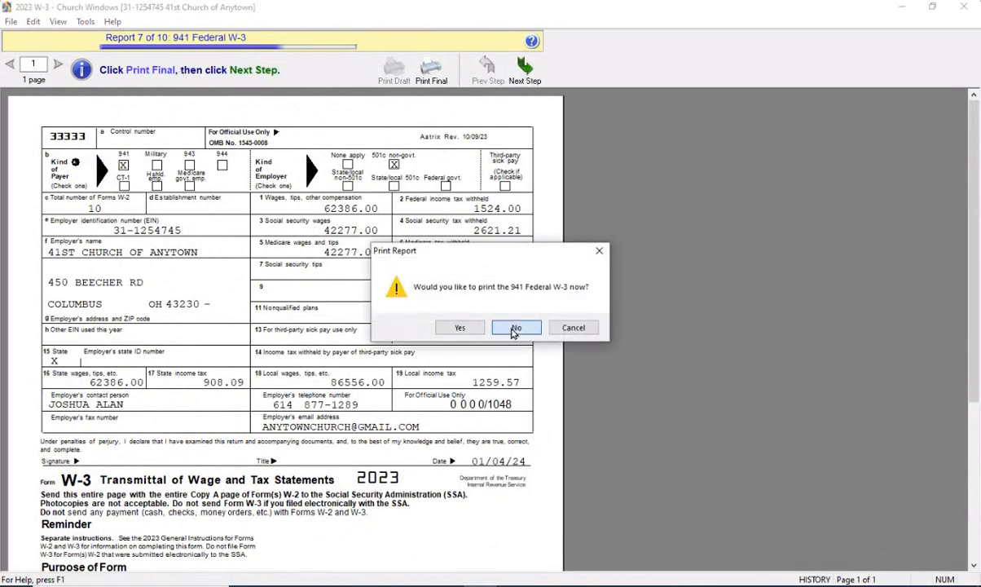
{"action": "left_click", "coordinate": [517, 327]}
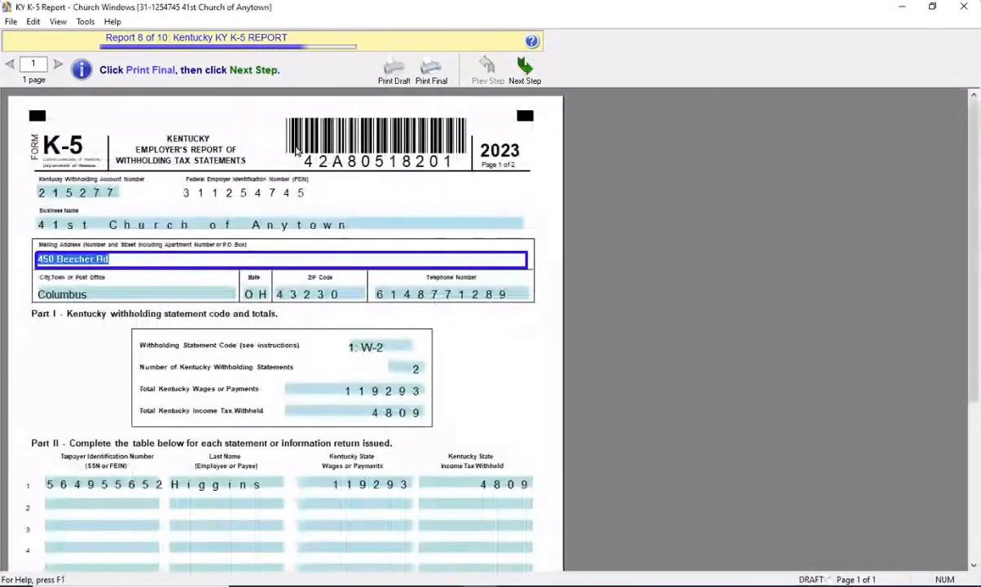
Print the final Kentucky K-5 report to PDF, accepting the state approval warning and the double-check confirmation
{"action": "scroll", "coordinate": [565, 251], "scroll_direction": "down", "scroll_amount": 2}
{"action": "scroll", "coordinate": [568, 257], "scroll_direction": "down", "scroll_amount": 5}
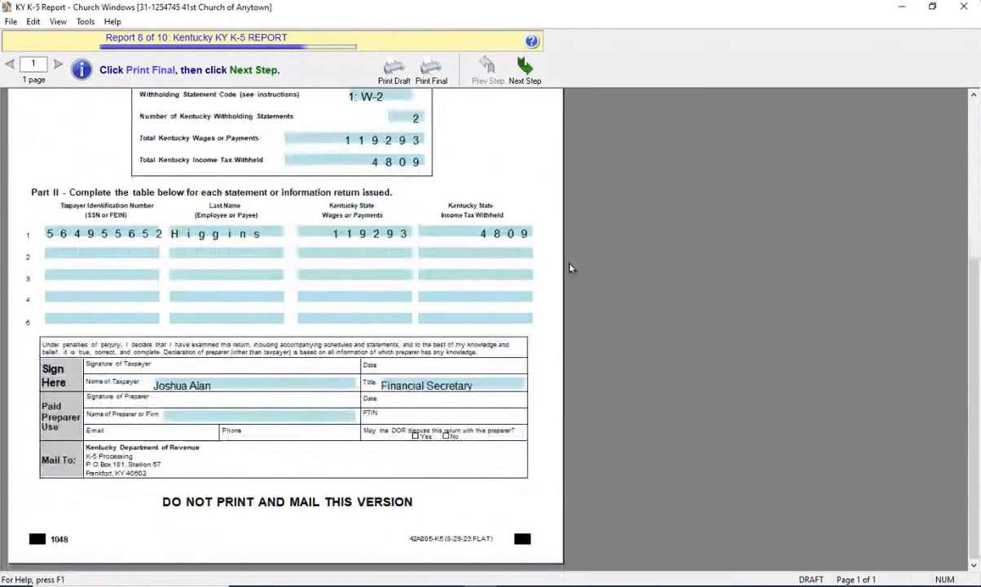
{"action": "scroll", "coordinate": [571, 264], "scroll_direction": "up", "scroll_amount": 7}
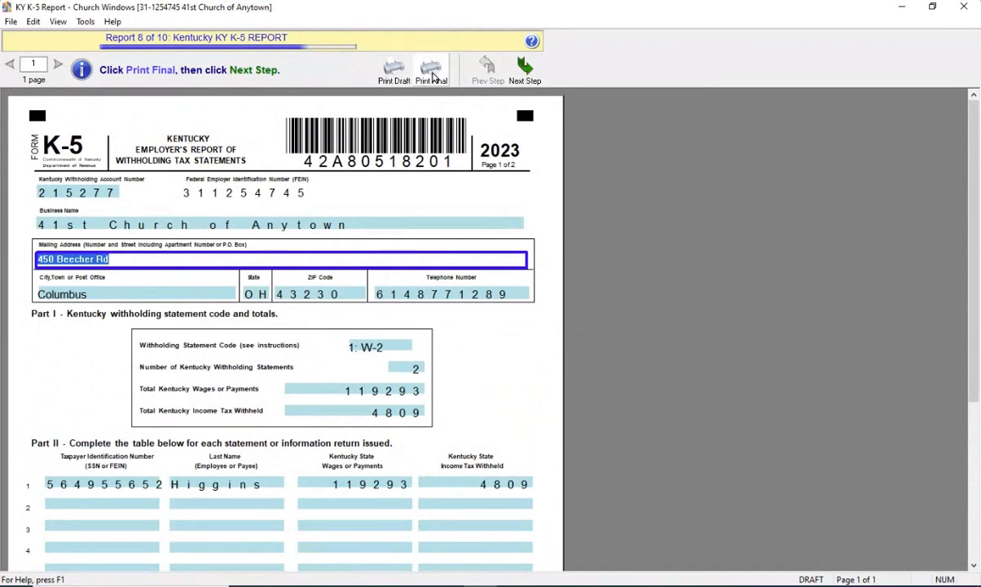
{"action": "left_click", "coordinate": [433, 76]}
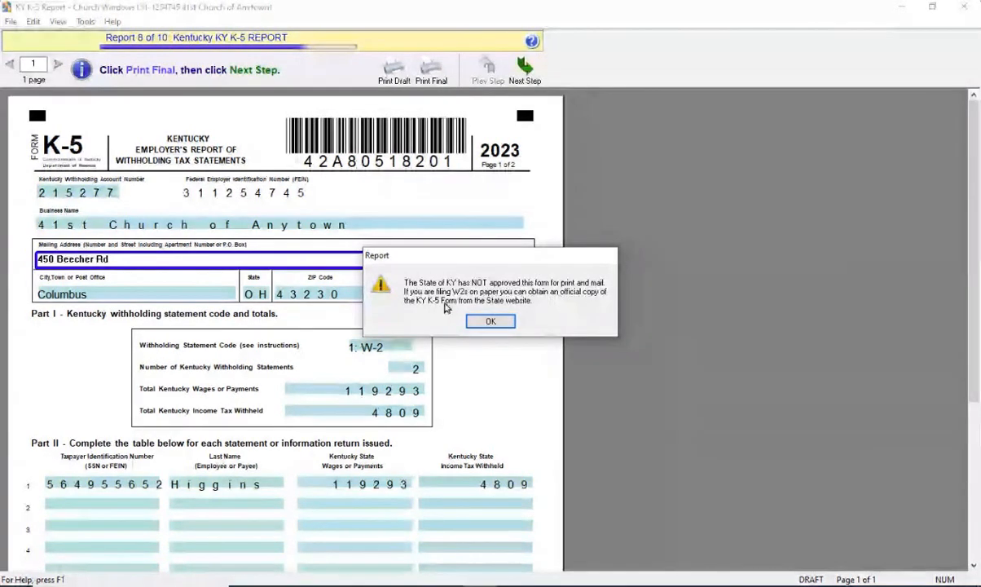
{"action": "left_click", "coordinate": [492, 320]}
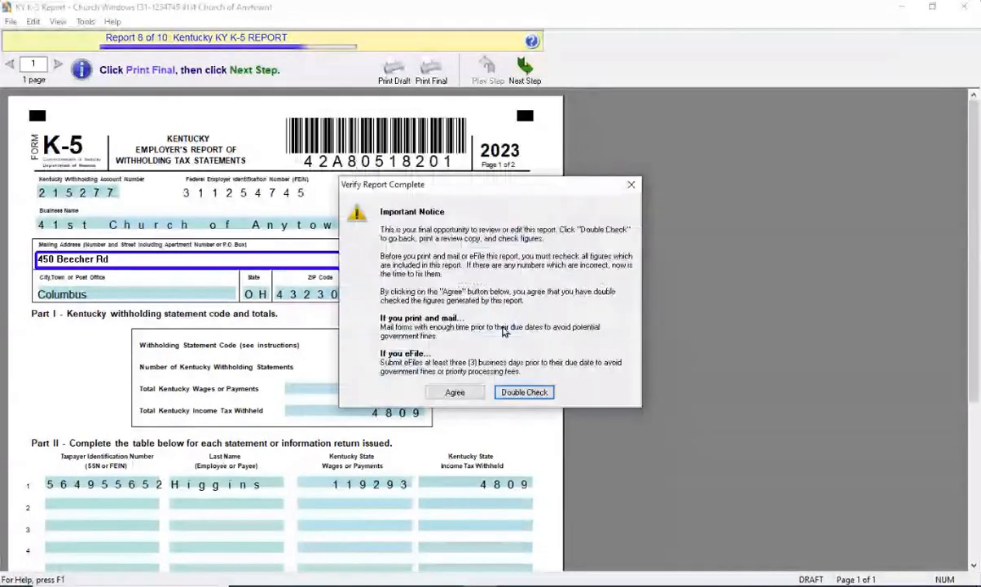
{"action": "left_click", "coordinate": [447, 393]}
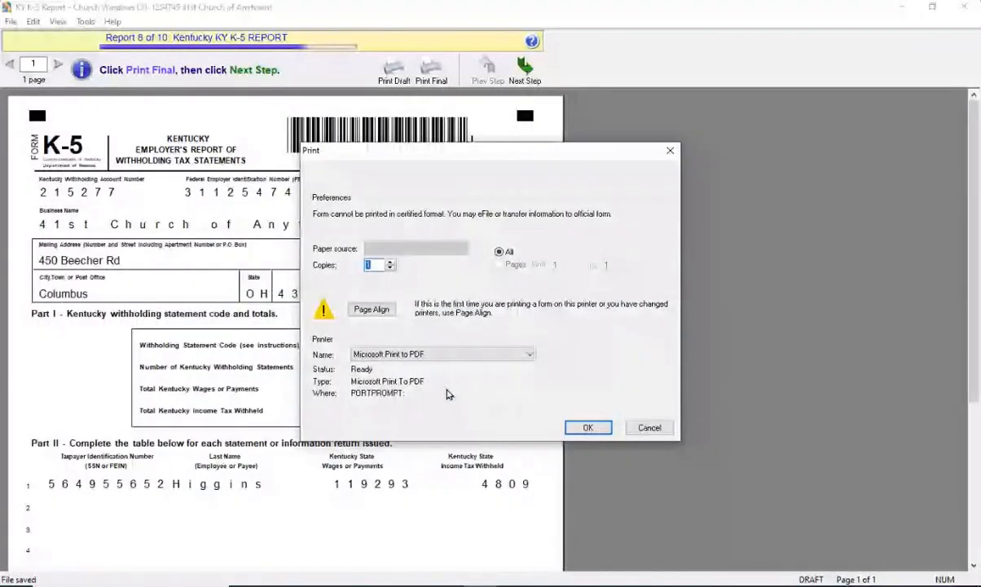
{"action": "left_click", "coordinate": [587, 427]}
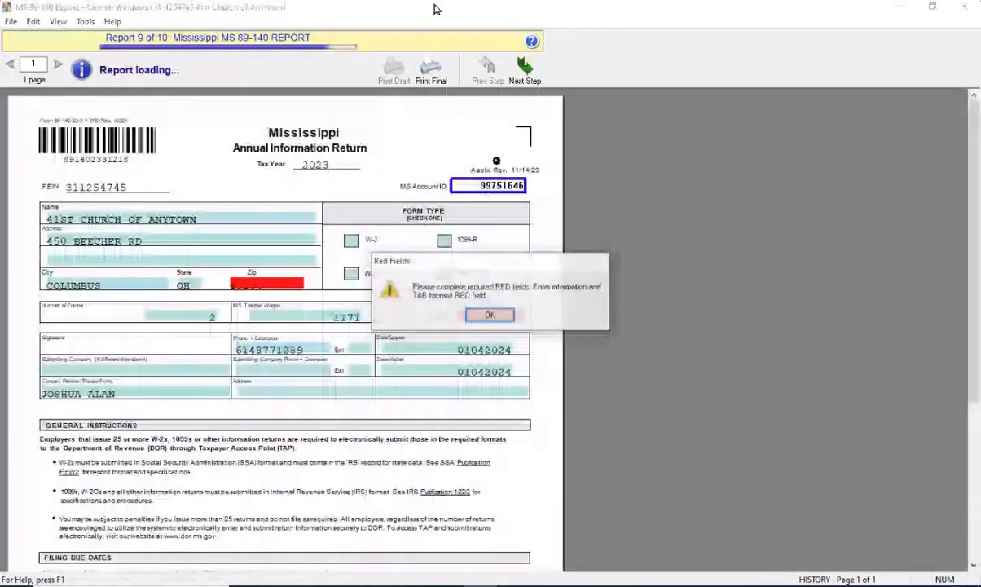
Fill the required Mississippi 89-140 fields: MS Tax Remitted 123, the Zip code, and the MS Account ID
{"action": "key", "text": "Return"}
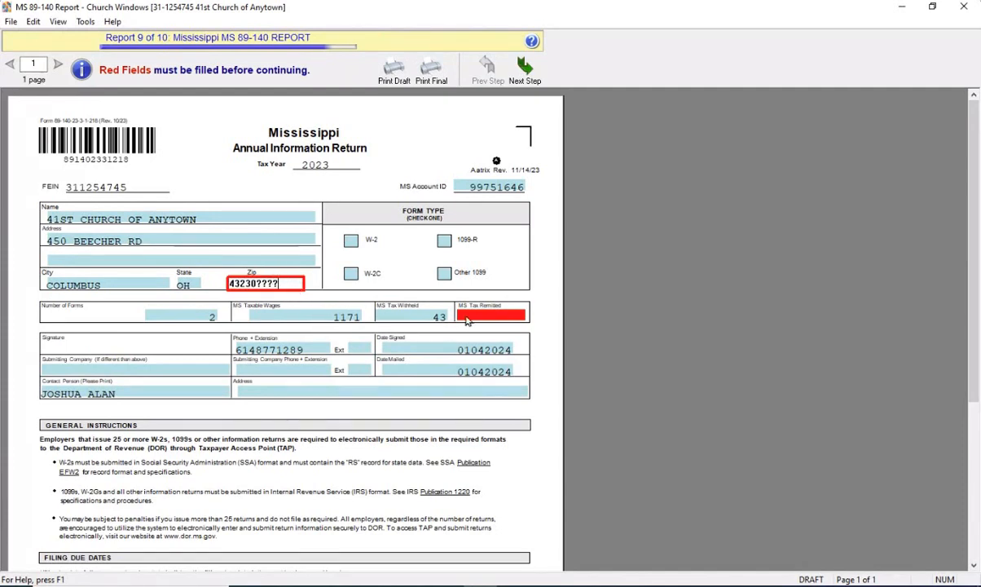
{"action": "left_click", "coordinate": [499, 314]}
{"action": "type", "text": "123"}
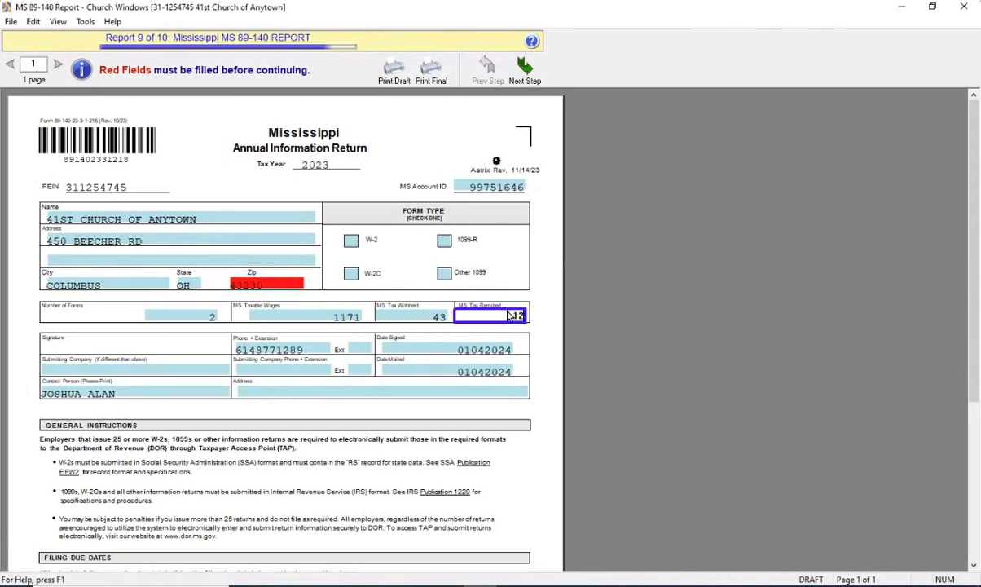
{"action": "left_click", "coordinate": [266, 284]}
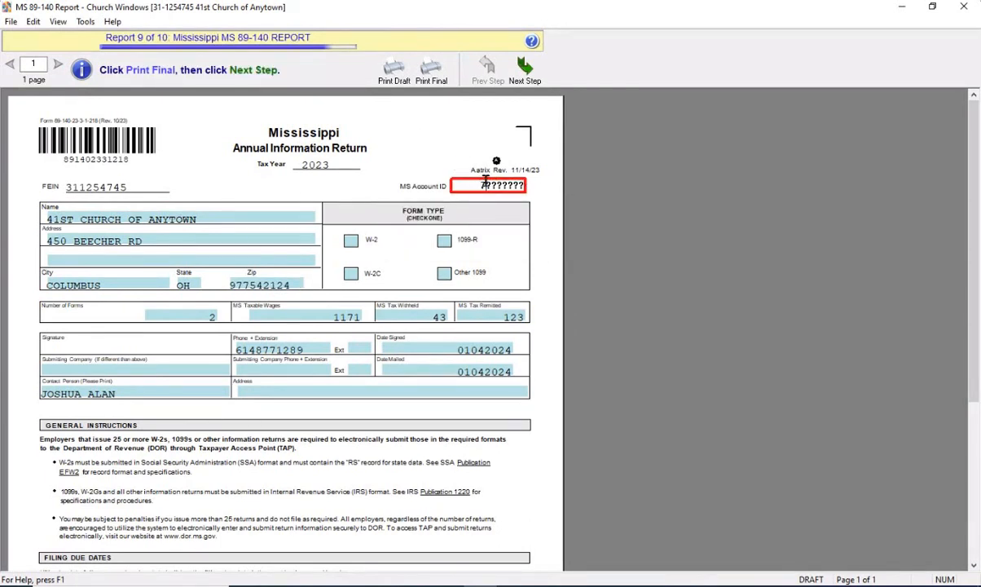
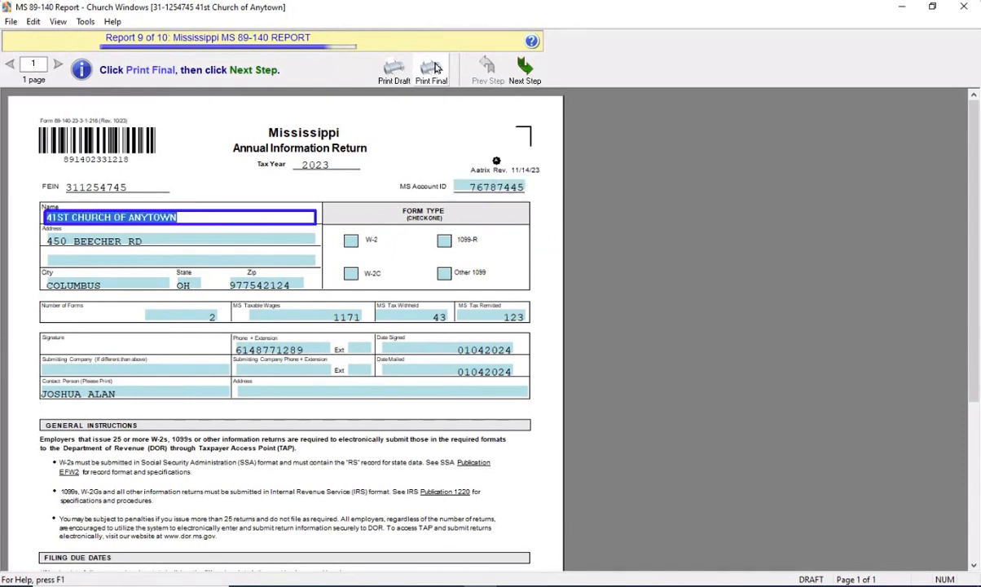
Finalize the Mississippi 89-140 report, confirming the figures were checked, without printing it now
{"action": "left_click", "coordinate": [525, 69]}
{"action": "left_click", "coordinate": [459, 392]}
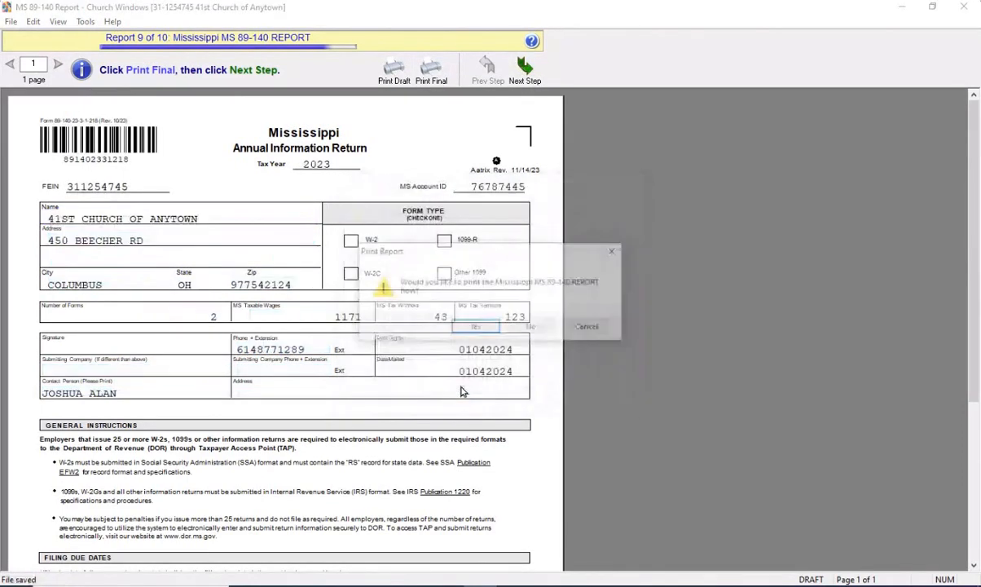
{"action": "left_click", "coordinate": [534, 324]}
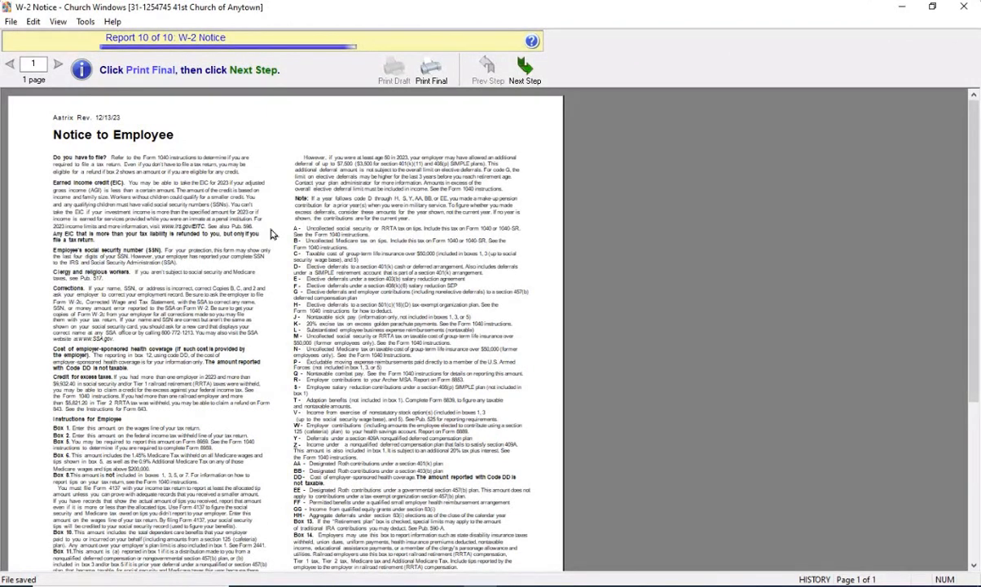
Complete the W-2 Notice to Employee step, declining to print the notice
{"action": "left_click", "coordinate": [524, 71]}
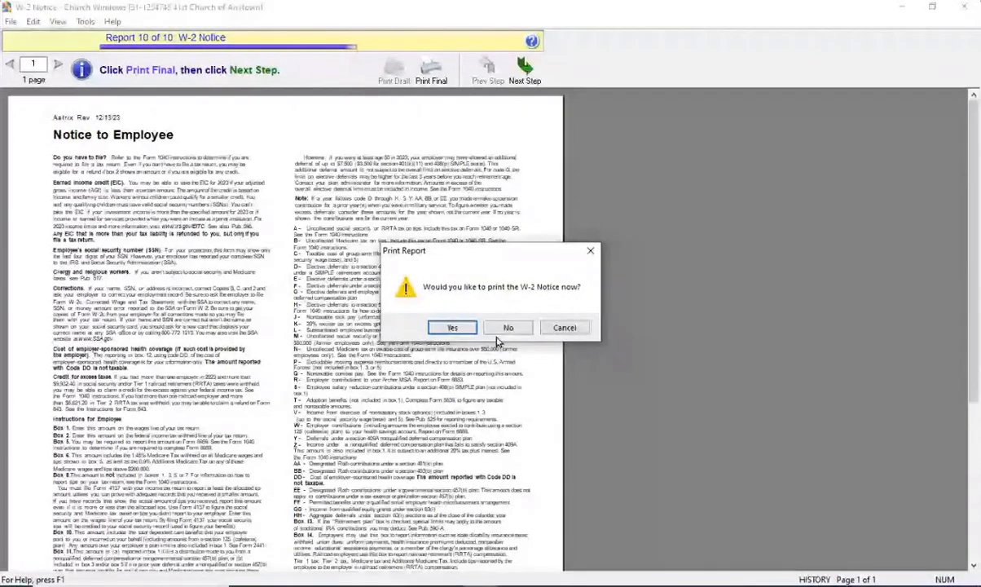
{"action": "left_click", "coordinate": [451, 328]}
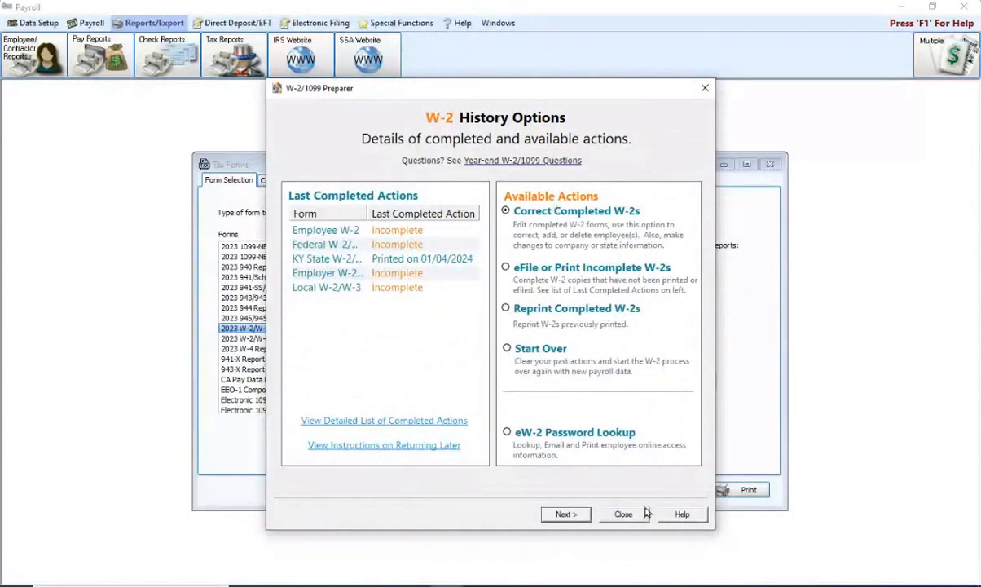
Close the W-2 History Options summary dialog
{"action": "left_click", "coordinate": [621, 514]}
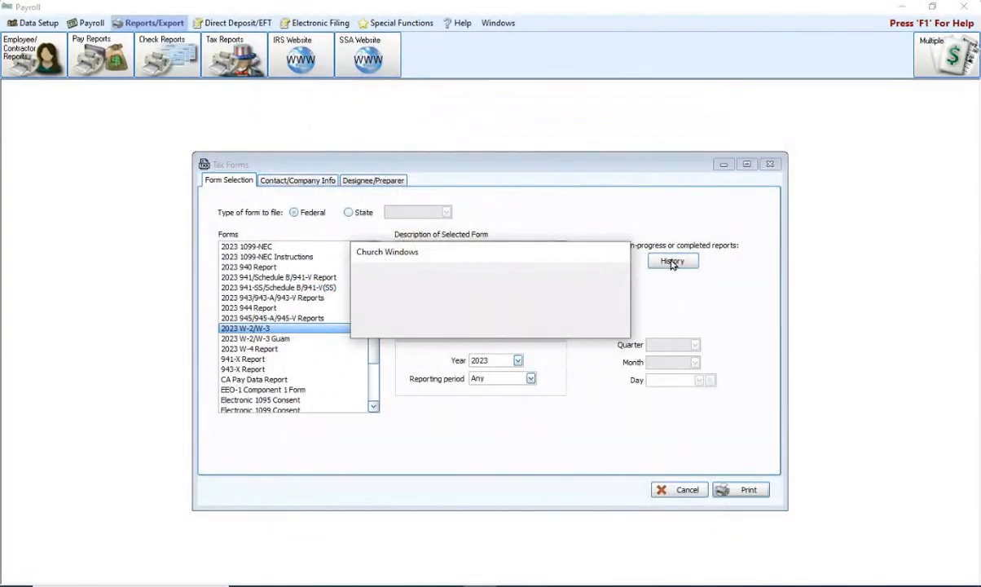